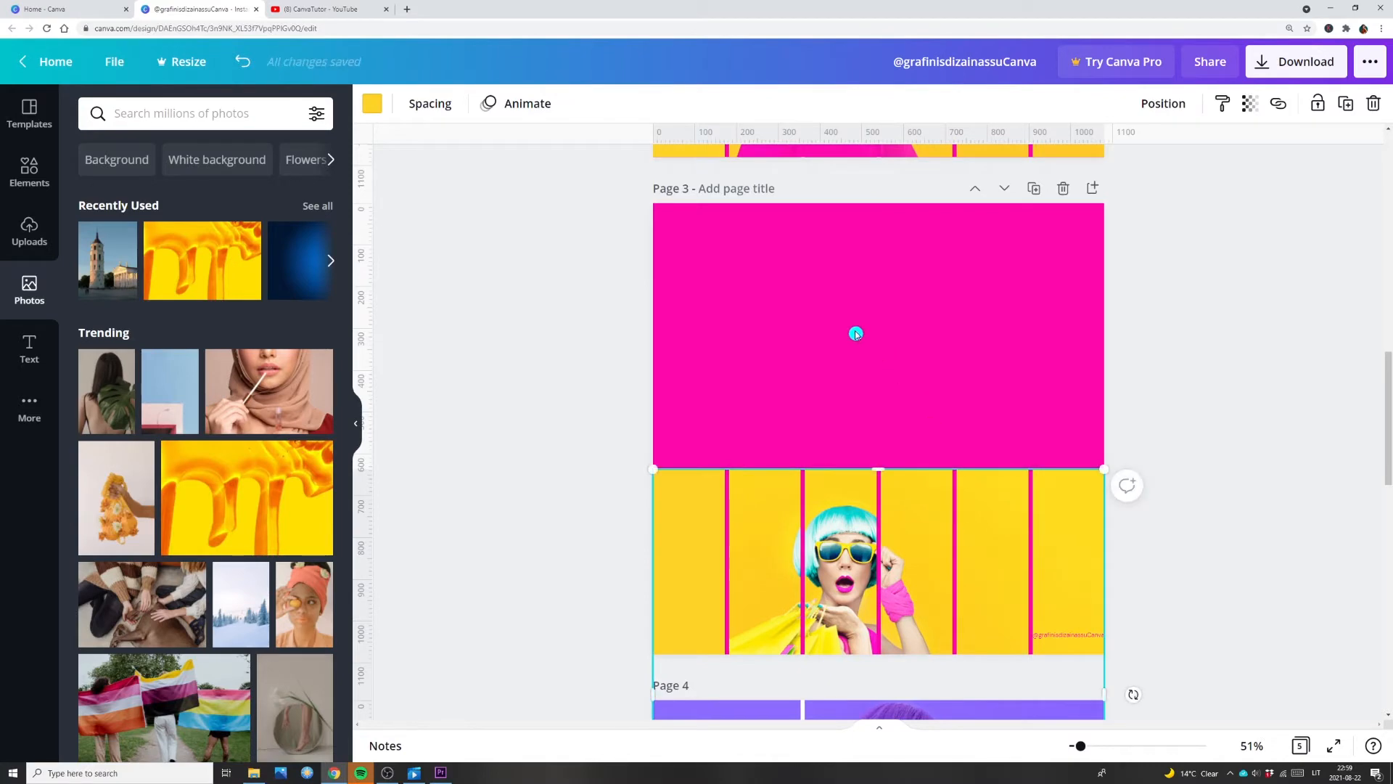
Step: Add a square to page 3 and stretch it to cover the upper half of the page
left_click(856, 330)
left_click(29, 174)
left_click(290, 113)
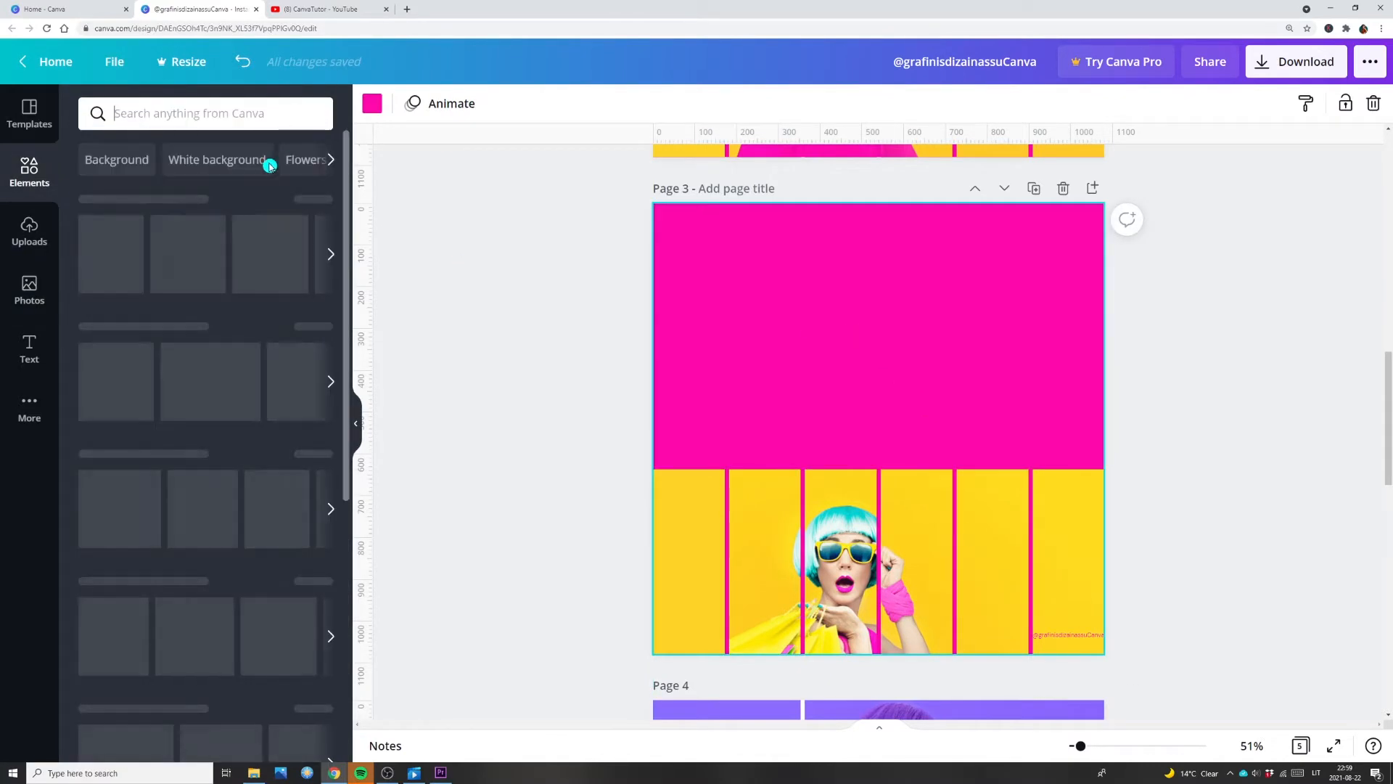
left_click(153, 351)
left_click_drag(820, 415, 728, 320)
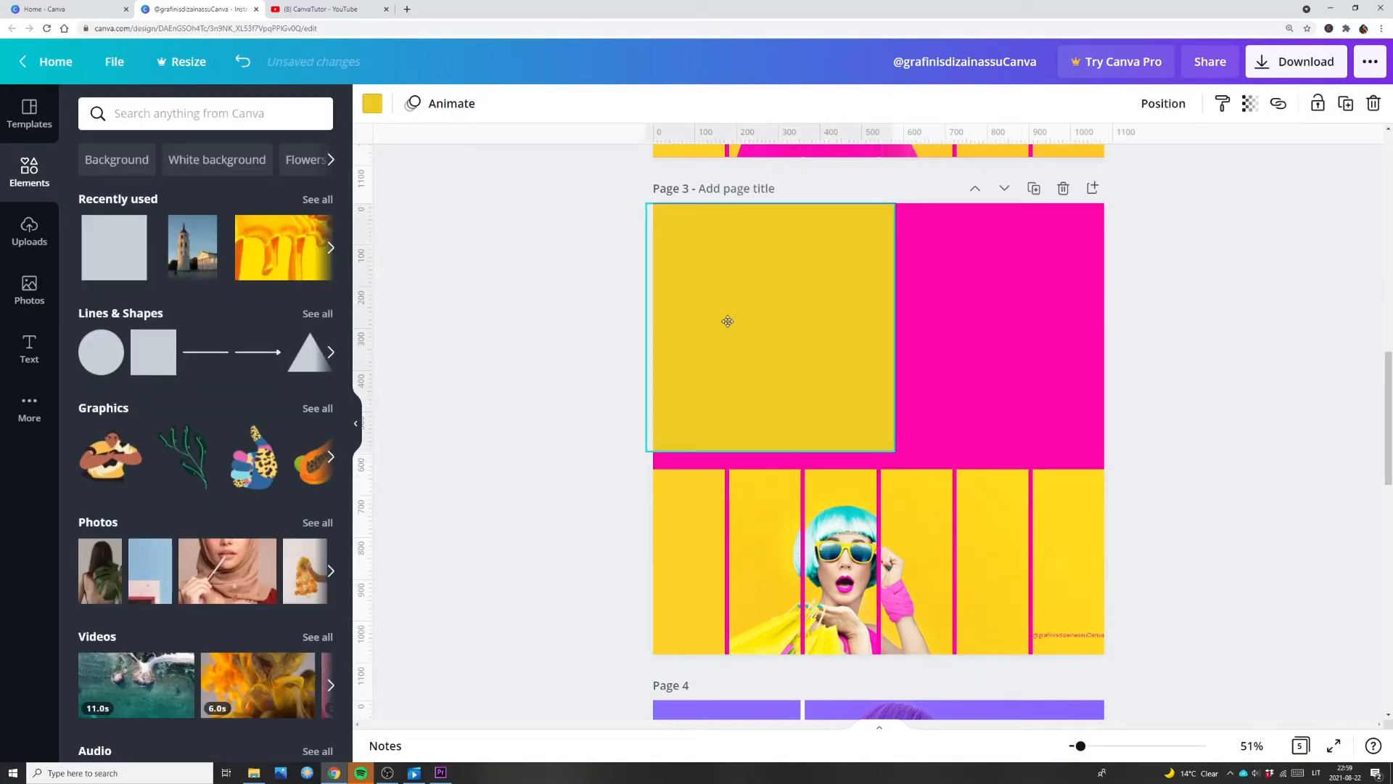
left_click_drag(897, 327, 1117, 359)
mouse_move(881, 451)
left_mouse_down()
mouse_move(870, 510)
mouse_move(872, 432)
left_mouse_up()
Step: Recolour the rectangle on page 3's upper half with the turquoise document colour
left_click(861, 336)
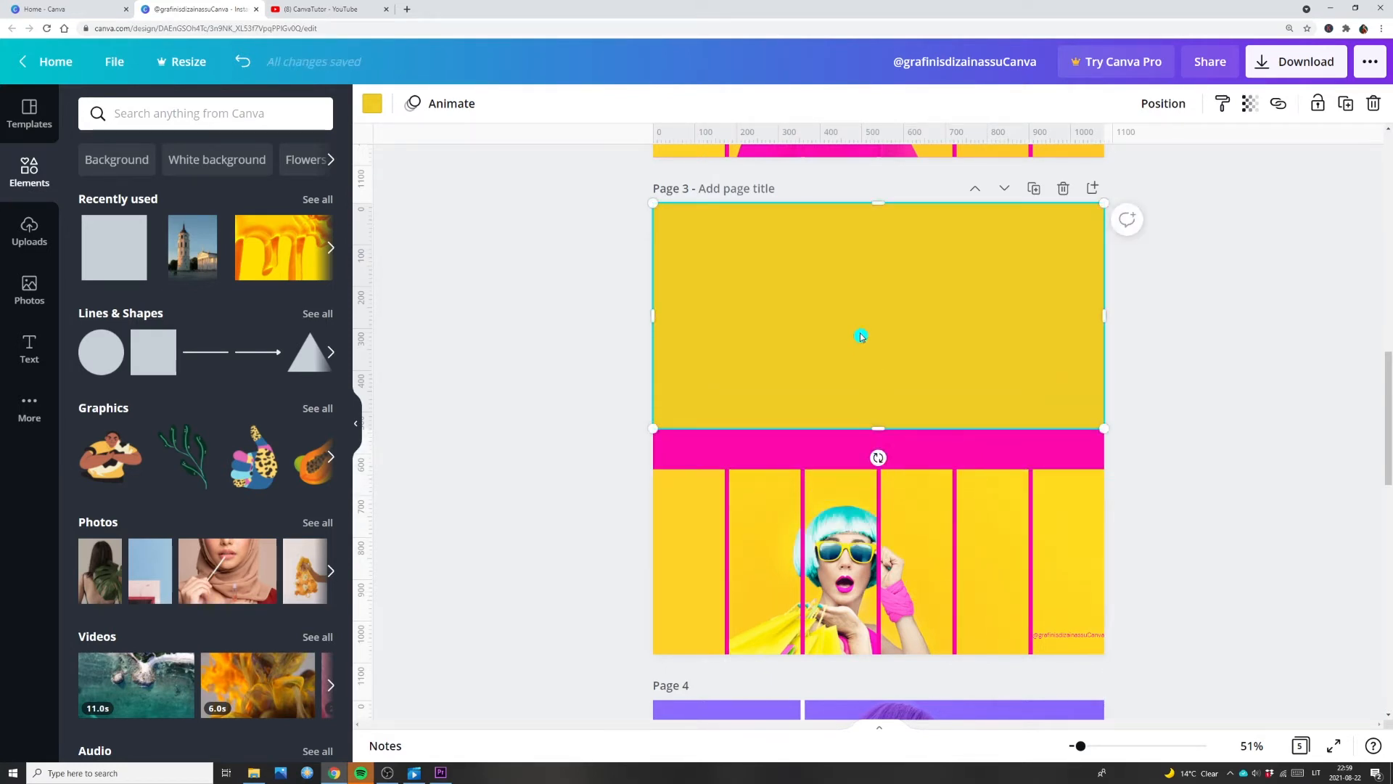
left_click(372, 103)
left_click(190, 193)
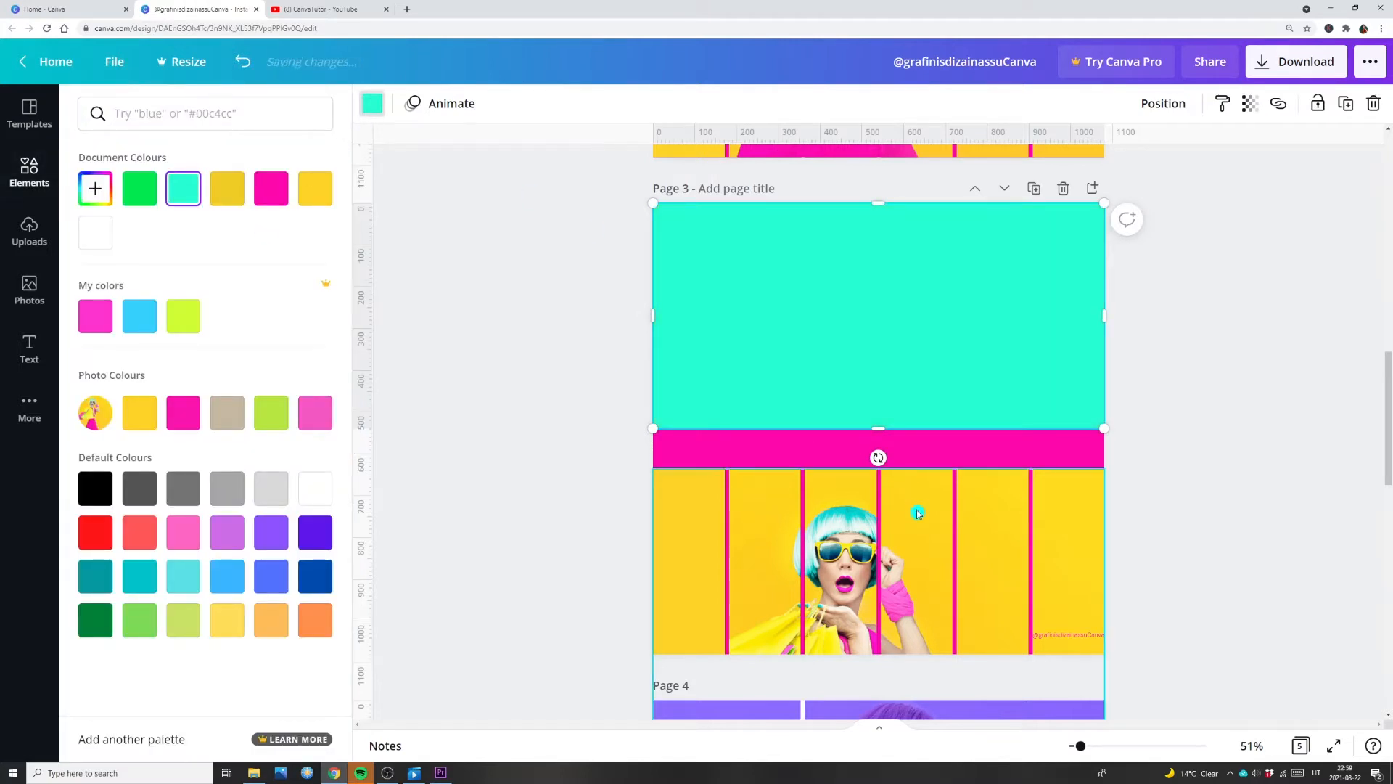
Step: Align page 3's photo grid with the full page and bring it in front of the turquoise rectangle
left_click_drag(918, 513, 920, 285)
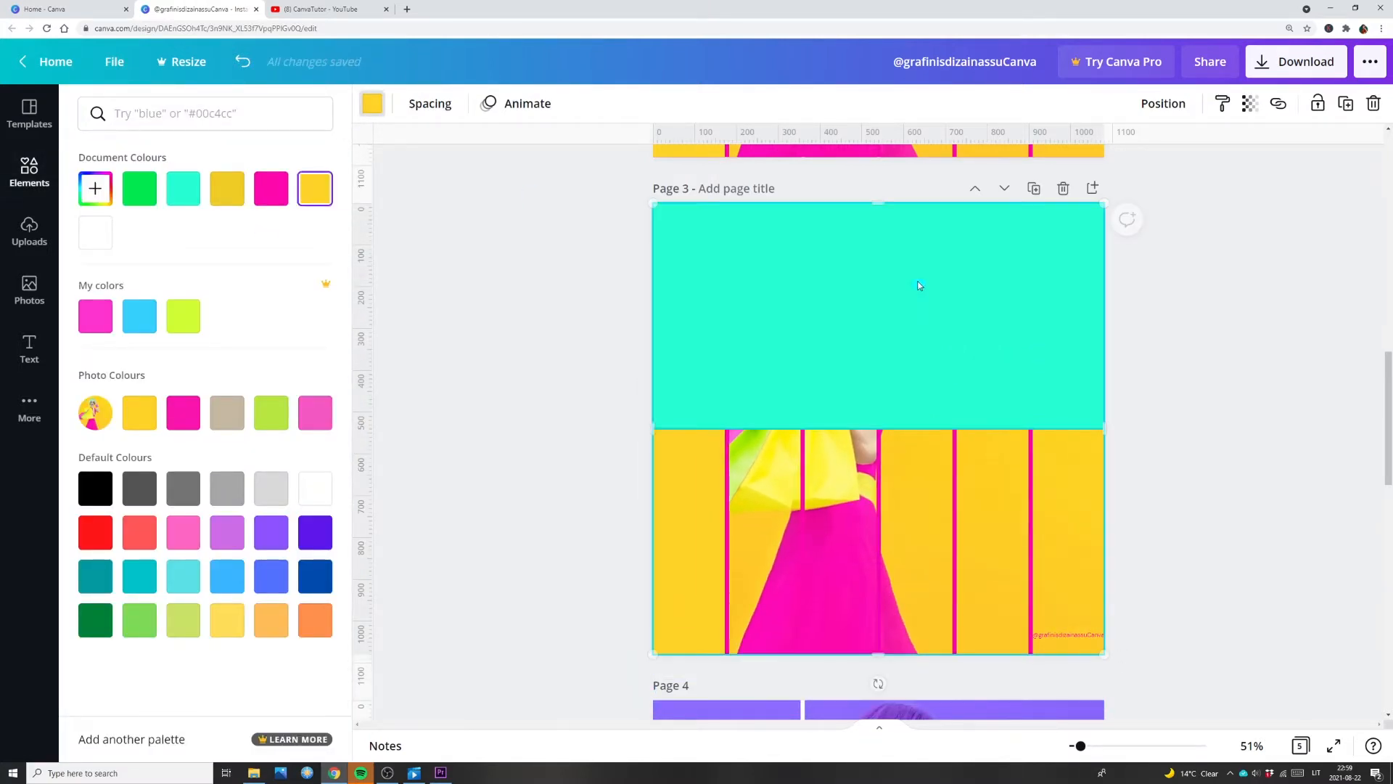
right_click(916, 427)
left_click(1002, 652)
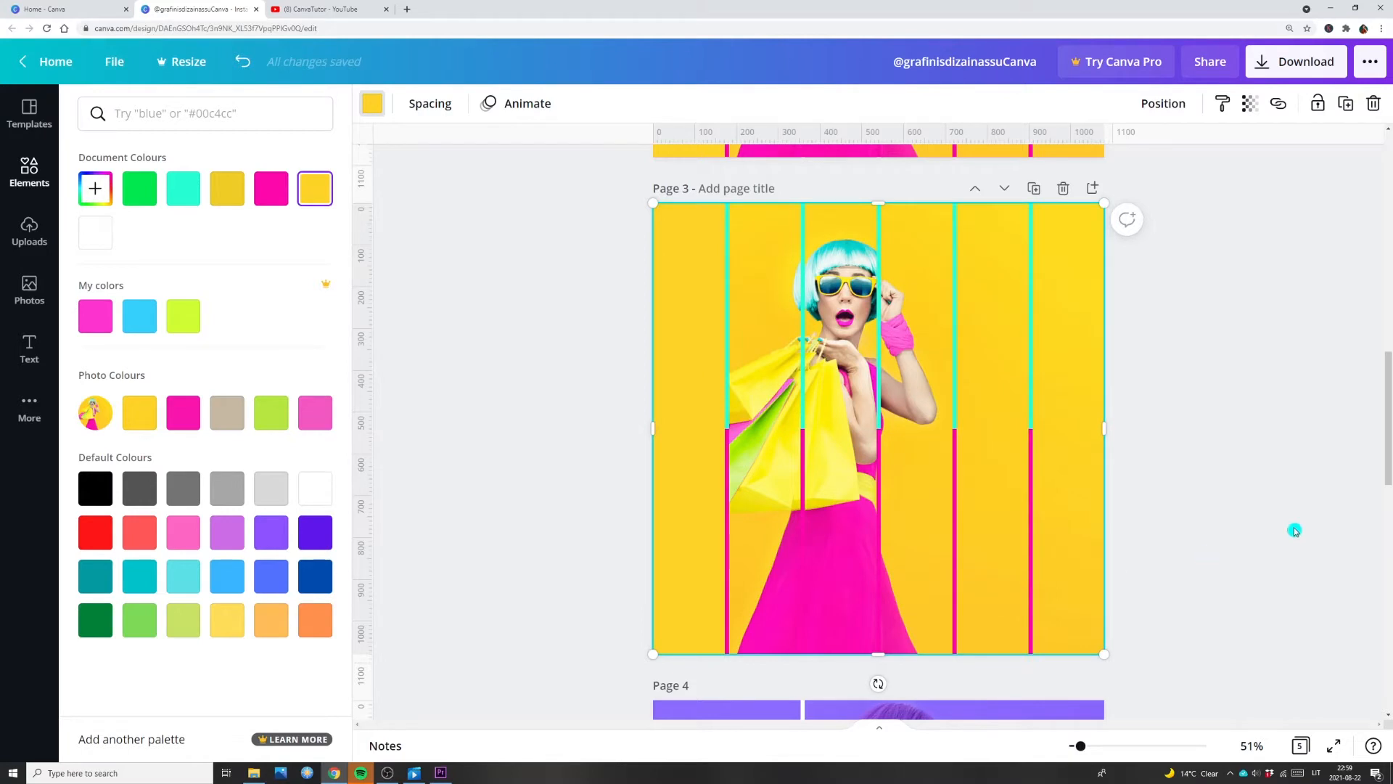
left_click(1295, 531)
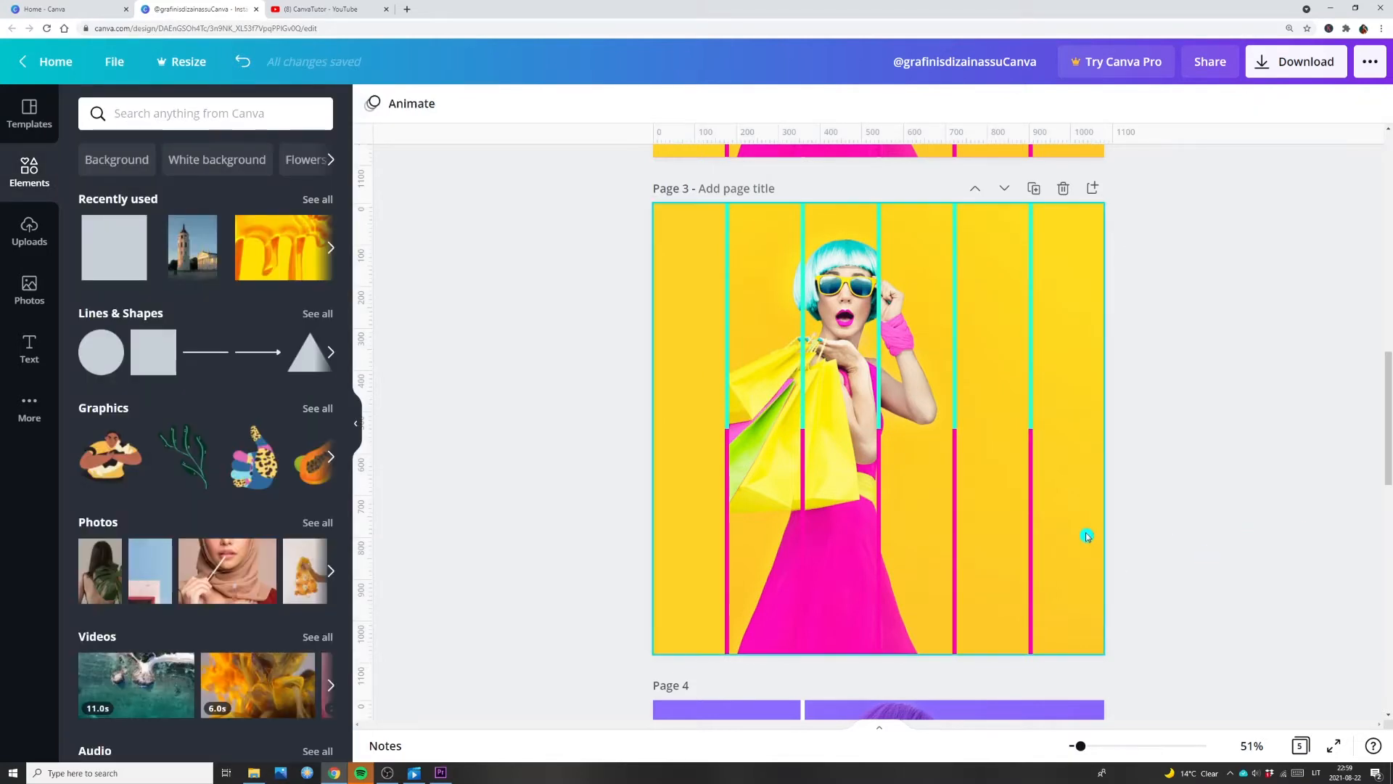
Step: Move the turquoise rectangle to page 3's lower half and realign the photo grid with the full page
left_click_drag(1085, 535, 1072, 579)
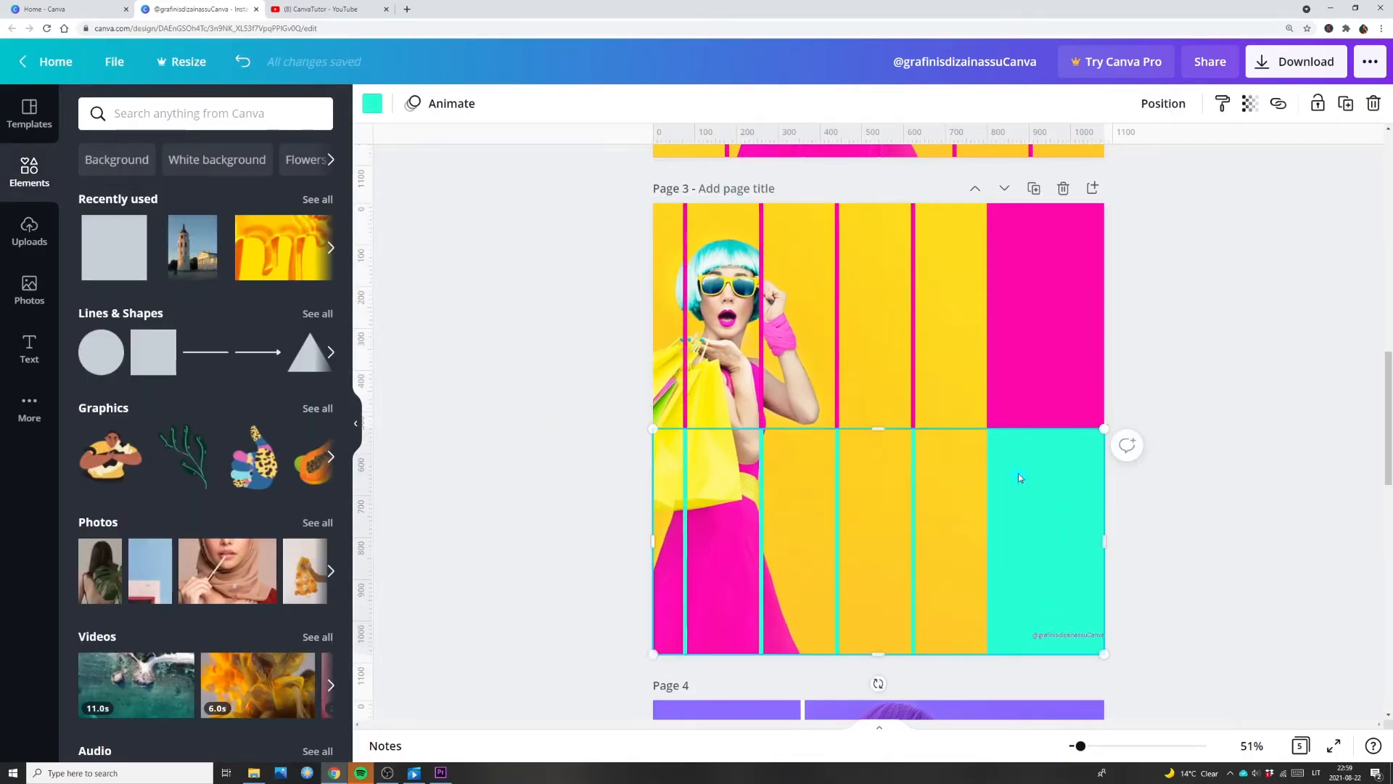
left_click_drag(964, 381, 1081, 378)
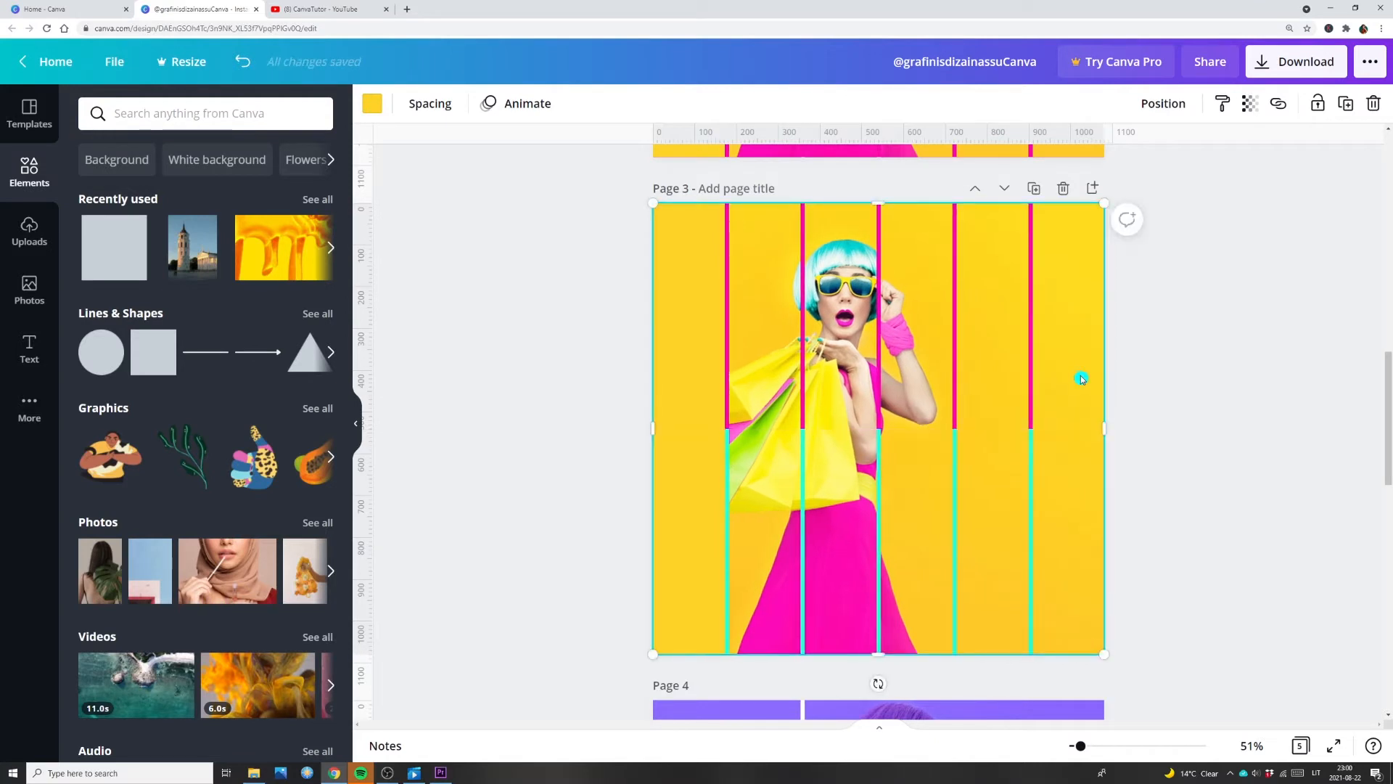
left_click(1270, 373)
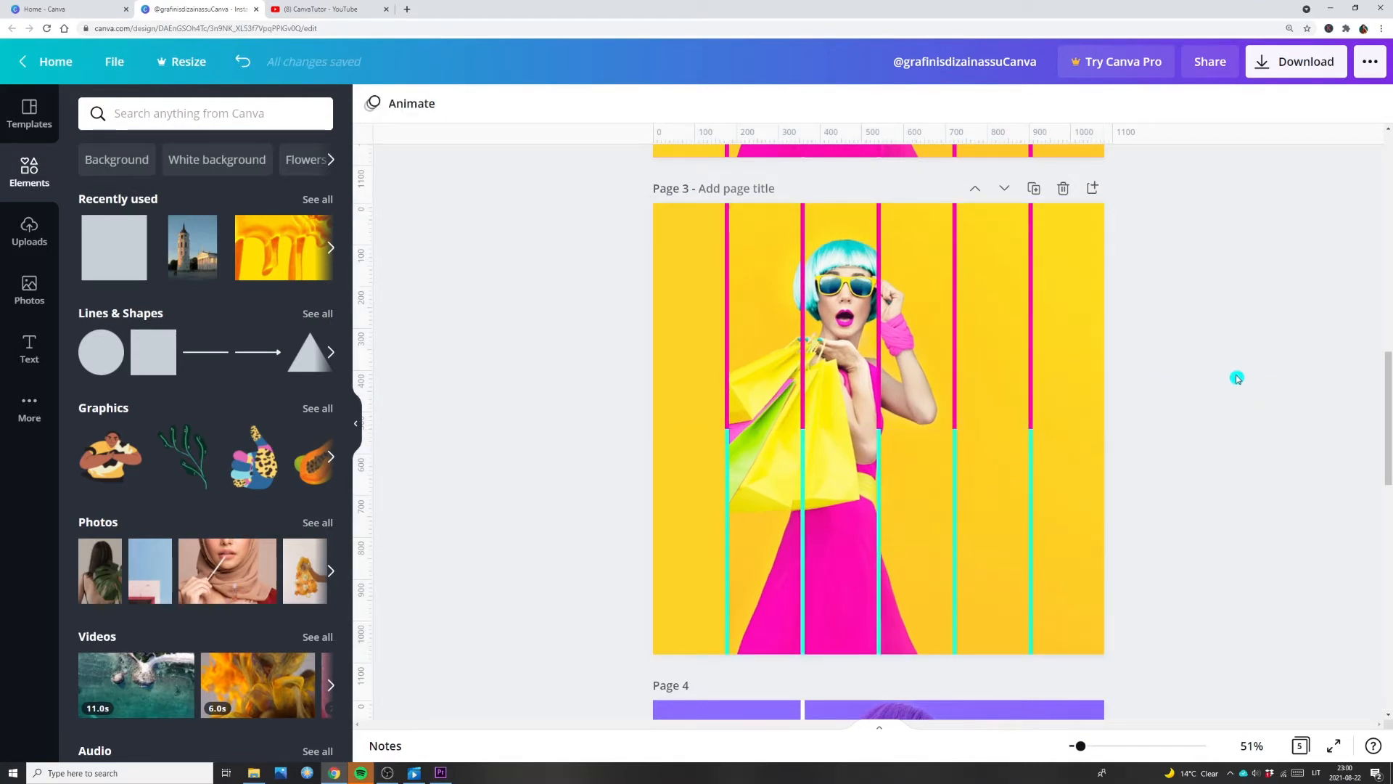
Step: Set page 4's background to bright yellow and shift the photo grid down to clear the upper half
scroll(1190, 429, "down", 6)
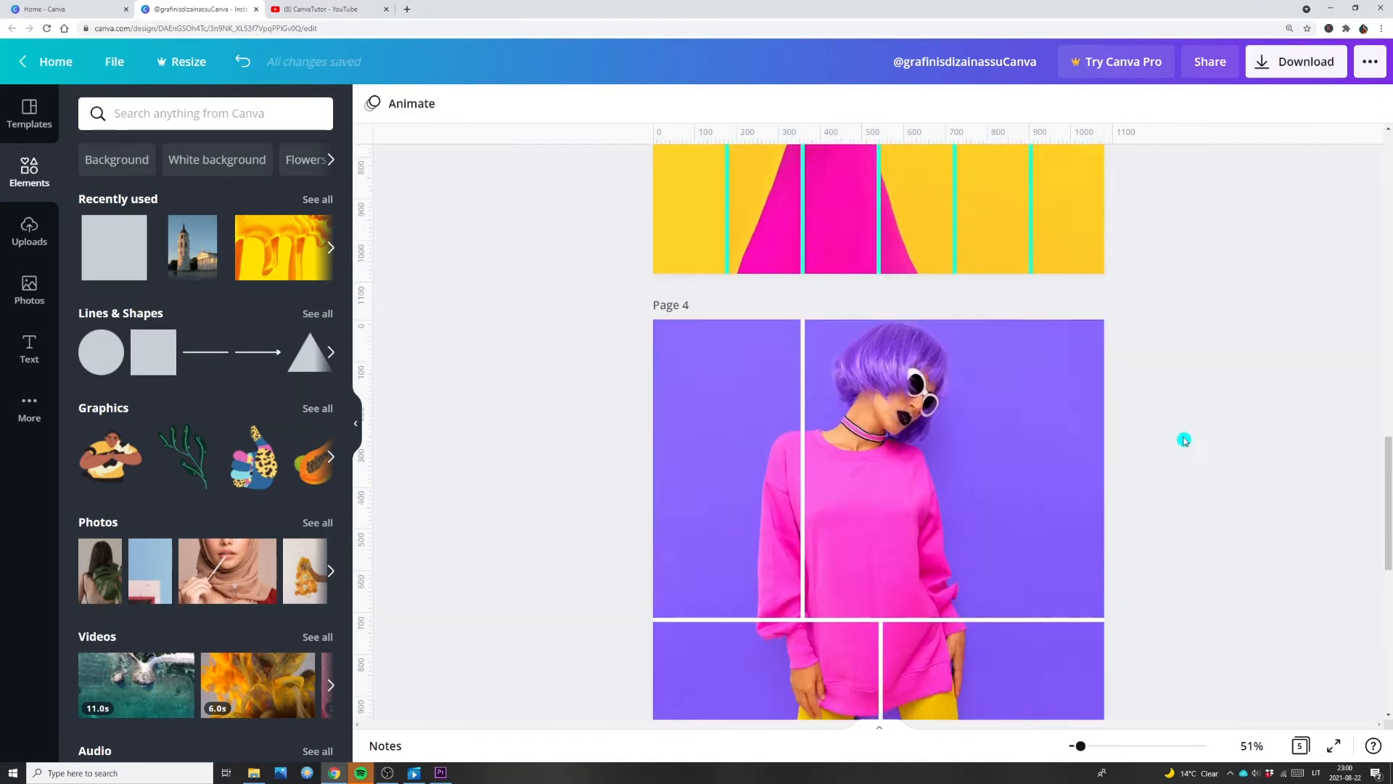
left_click_drag(1067, 420, 923, 419)
left_click(1055, 391)
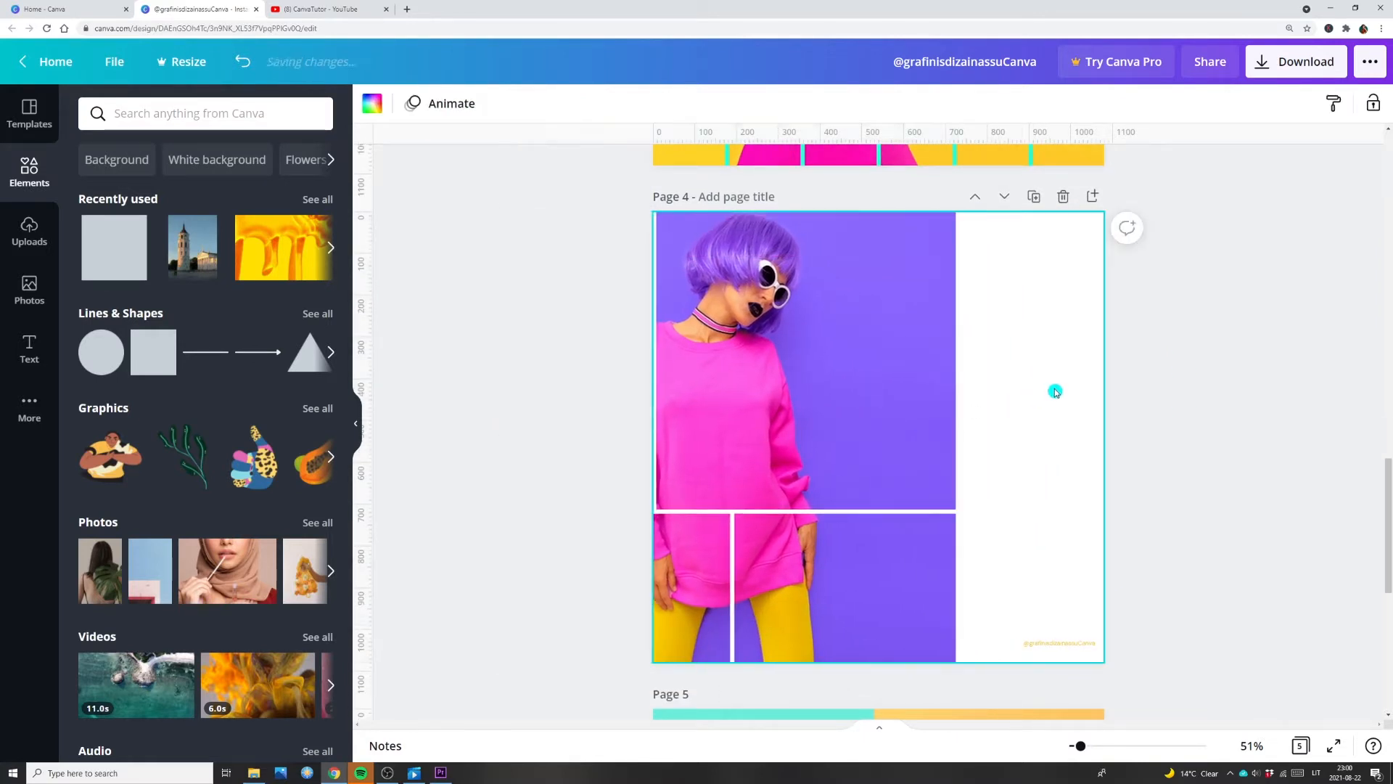
left_click(372, 104)
left_click(313, 188)
left_click_drag(858, 342, 840, 478)
Step: Add two squares to page 4, one in the upper-left corner and one in the lower-left
left_click(148, 352)
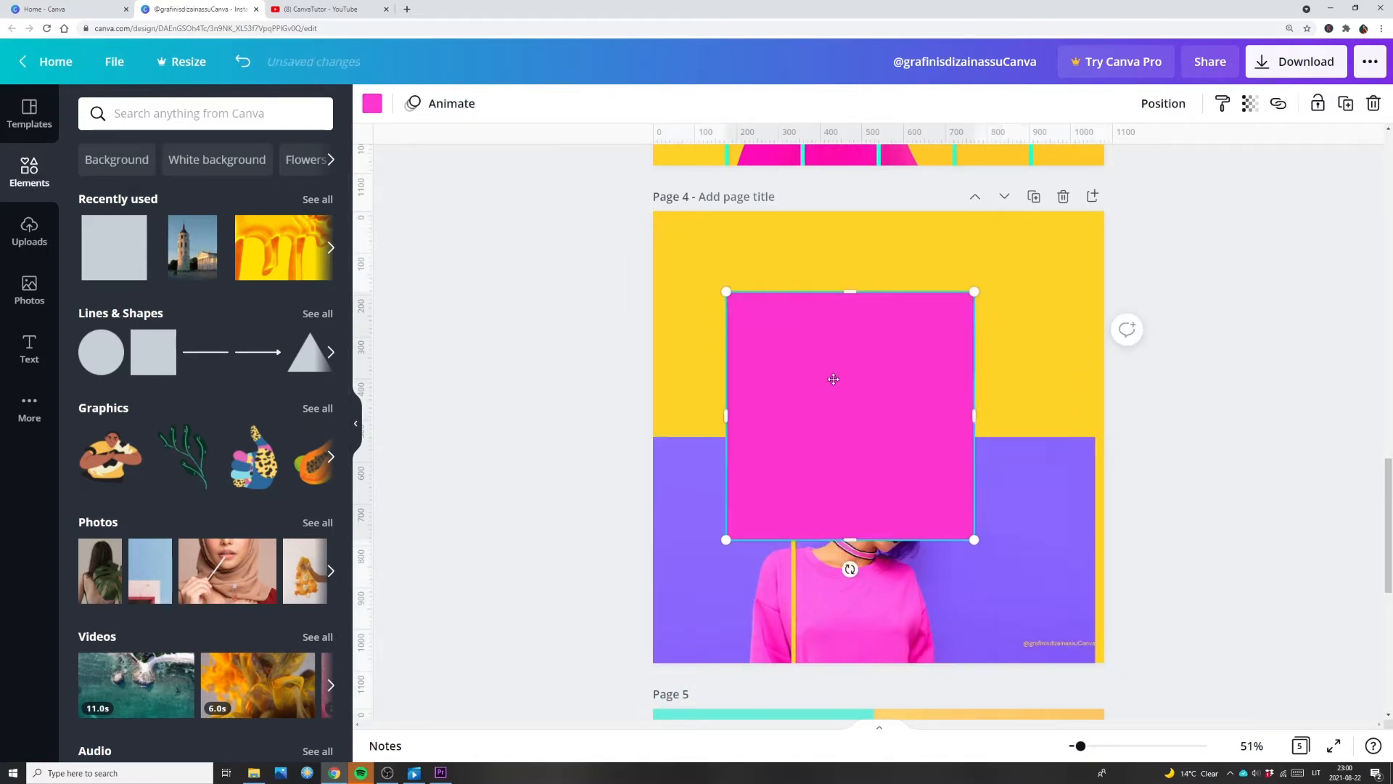
left_click(158, 348)
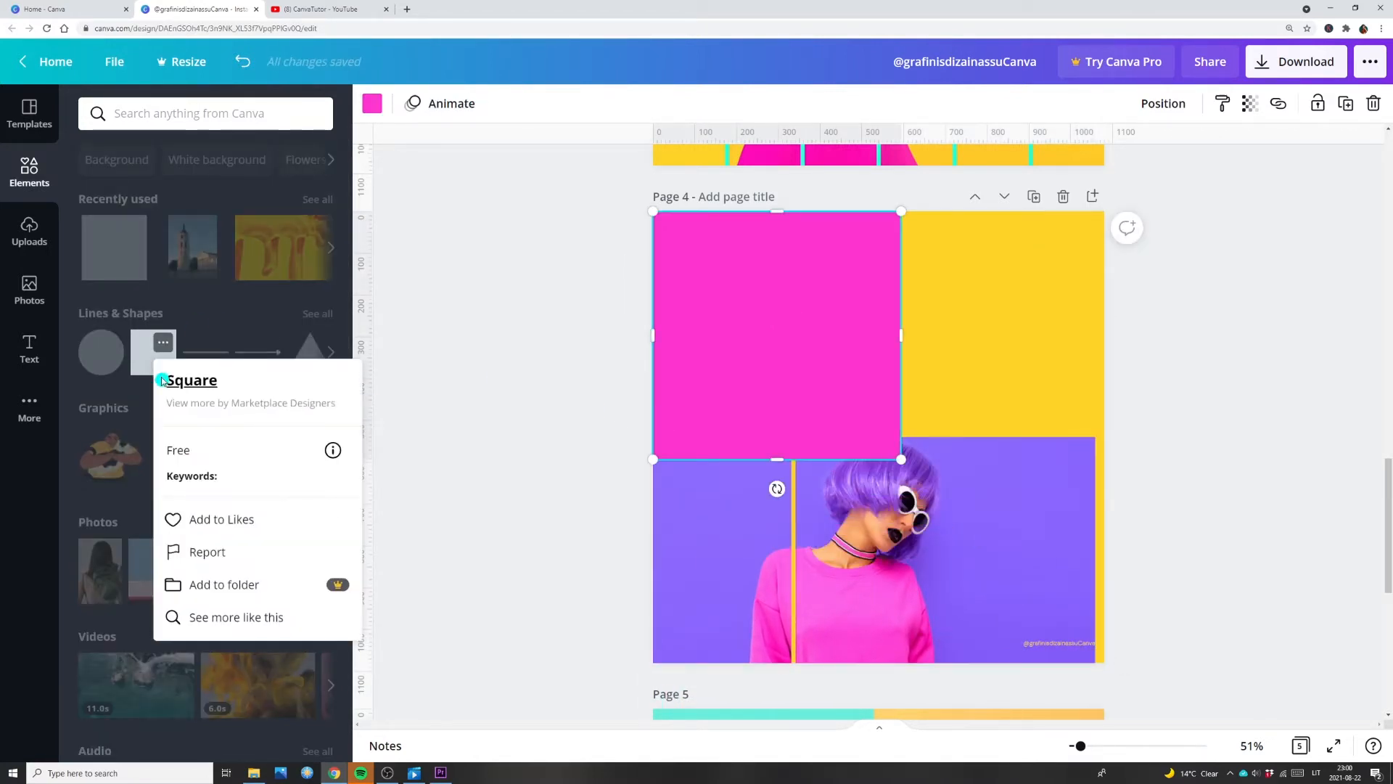
left_click(138, 348)
left_click(144, 355)
left_click_drag(846, 410, 734, 510)
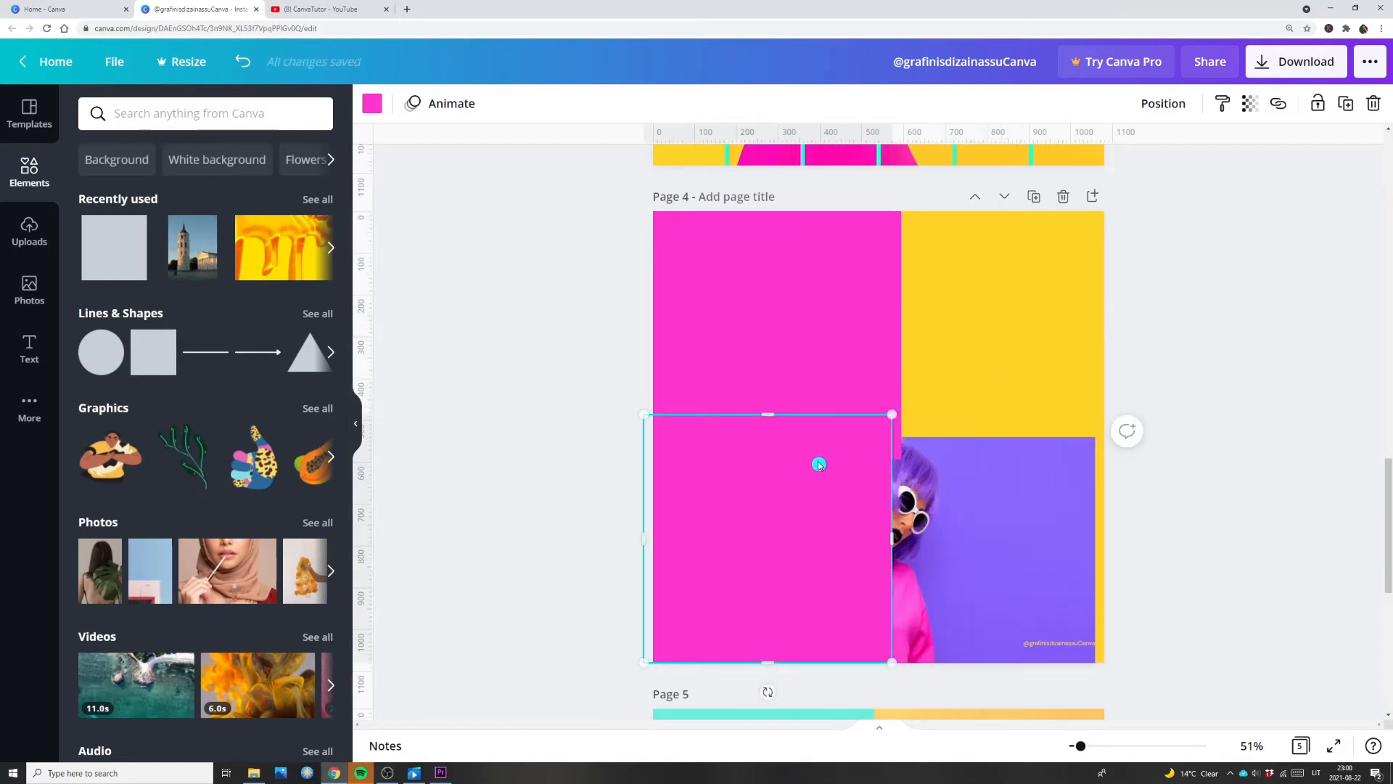
Step: Resize and align the two squares so each fills exactly one quarter of page 4's left half
left_click_drag(818, 456, 830, 454)
left_click_drag(900, 416, 871, 427)
left_click(862, 393)
left_click(759, 457)
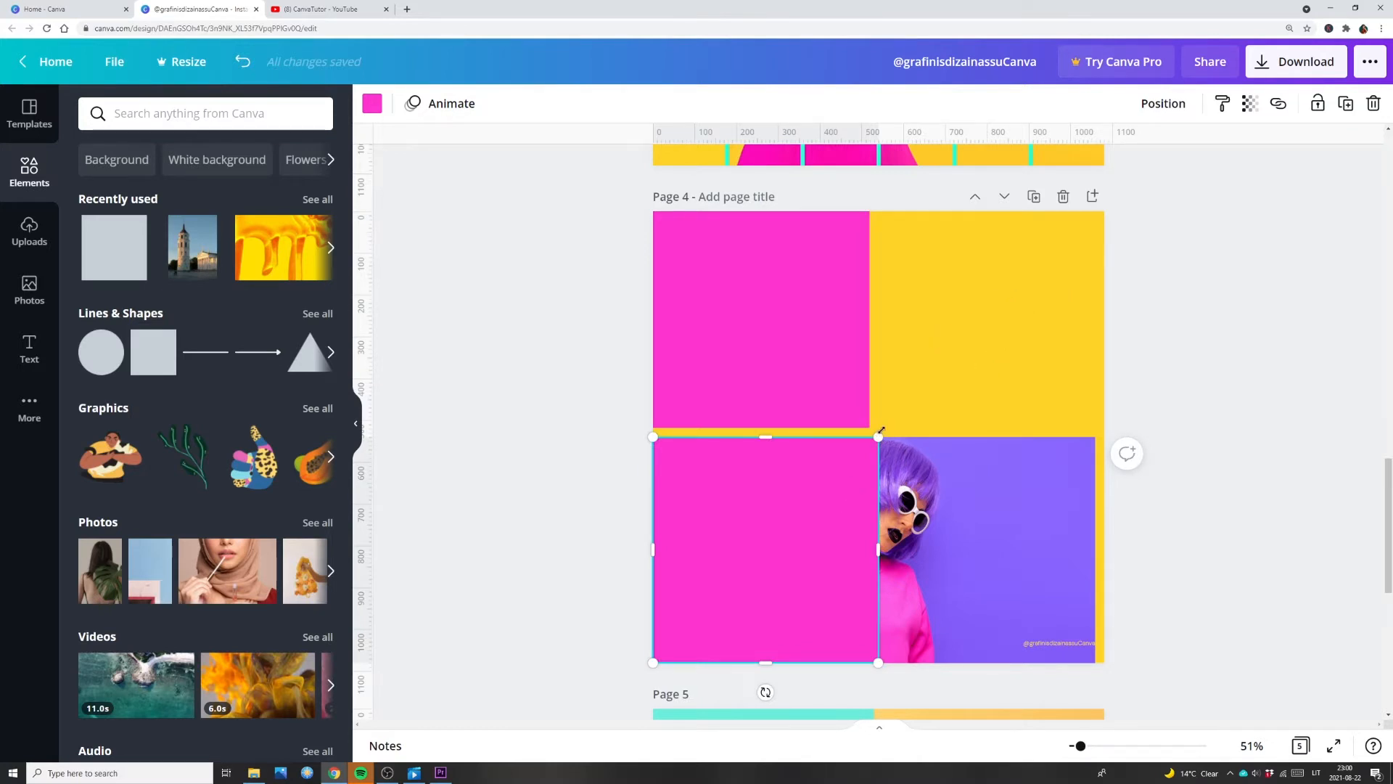
left_click_drag(877, 436, 878, 437)
left_click(863, 421)
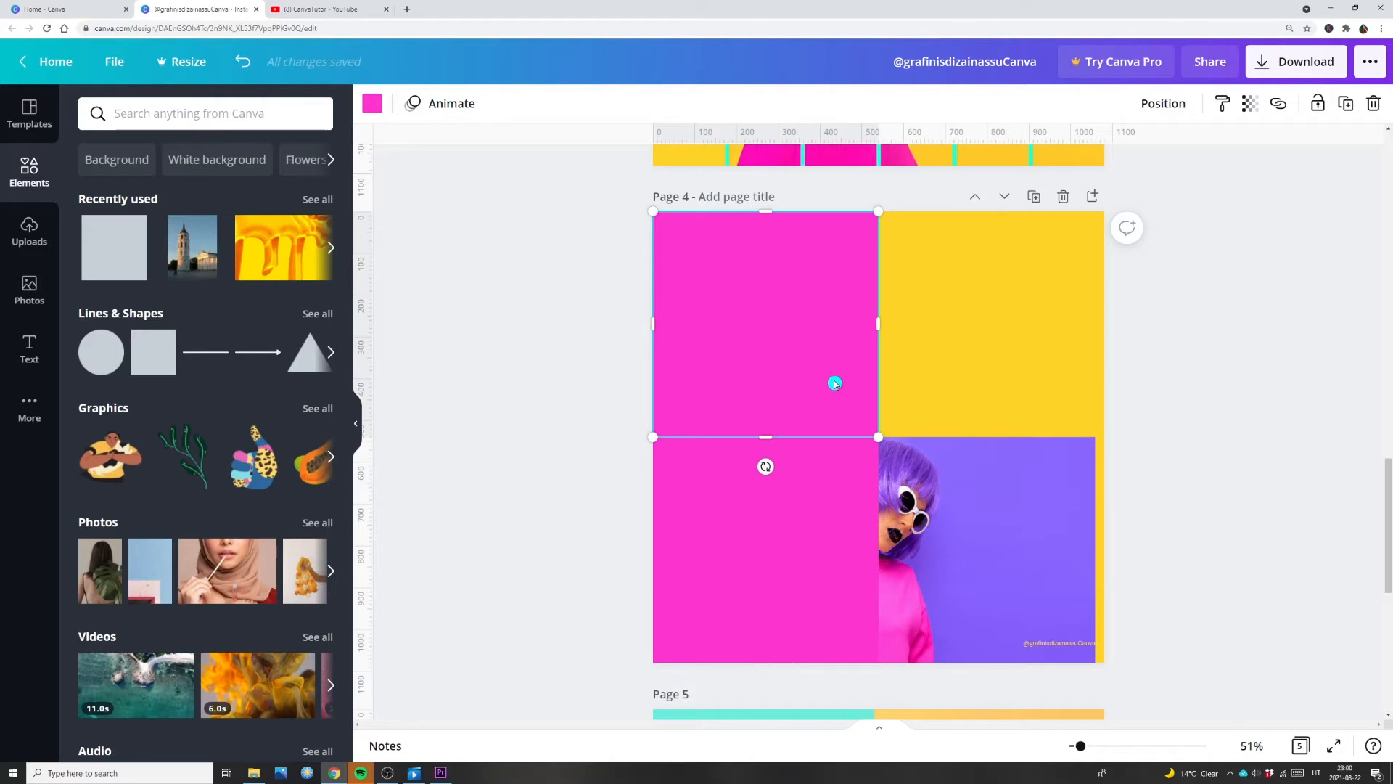
Step: Duplicate the squares and place the copies over the upper-right and lower-right quarters of page 4
left_click(1346, 103)
left_click_drag(762, 327, 987, 327)
left_click_drag(793, 490, 1003, 502)
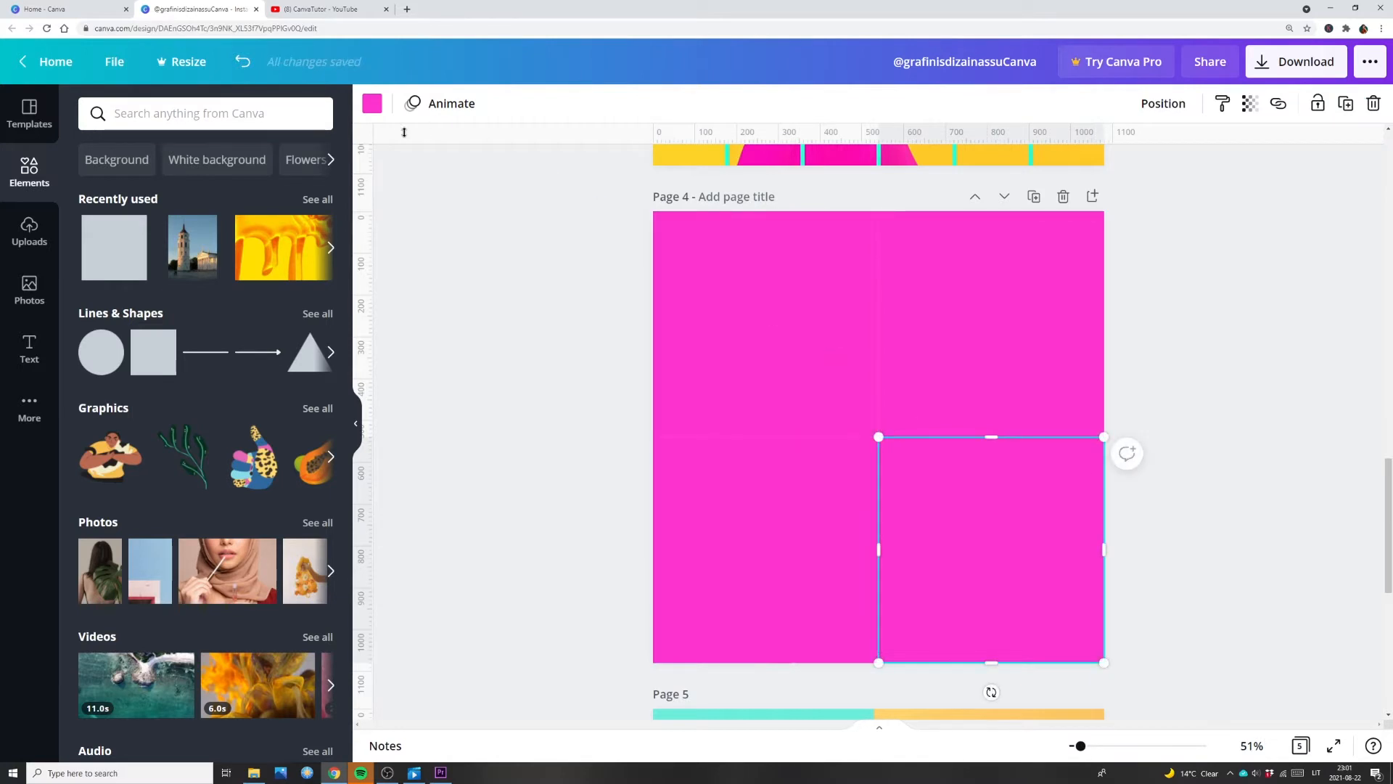
Step: Colour page 4's lower-right square purple and its upper-left square golden yellow using the photo colours
left_click(372, 104)
left_click(142, 416)
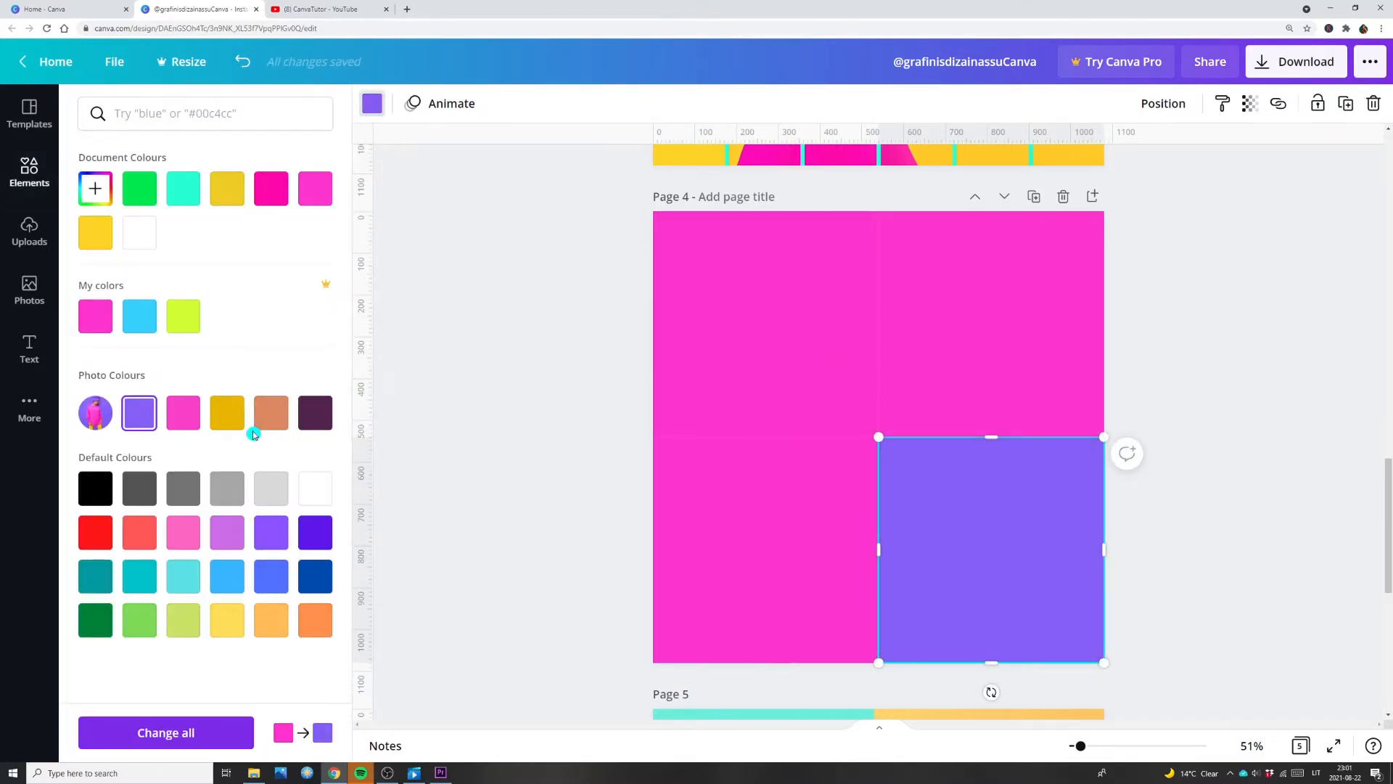
left_click(712, 314)
left_click(239, 421)
Step: Place the photo grid back over the coloured squares so it fills page 4
left_click(966, 370)
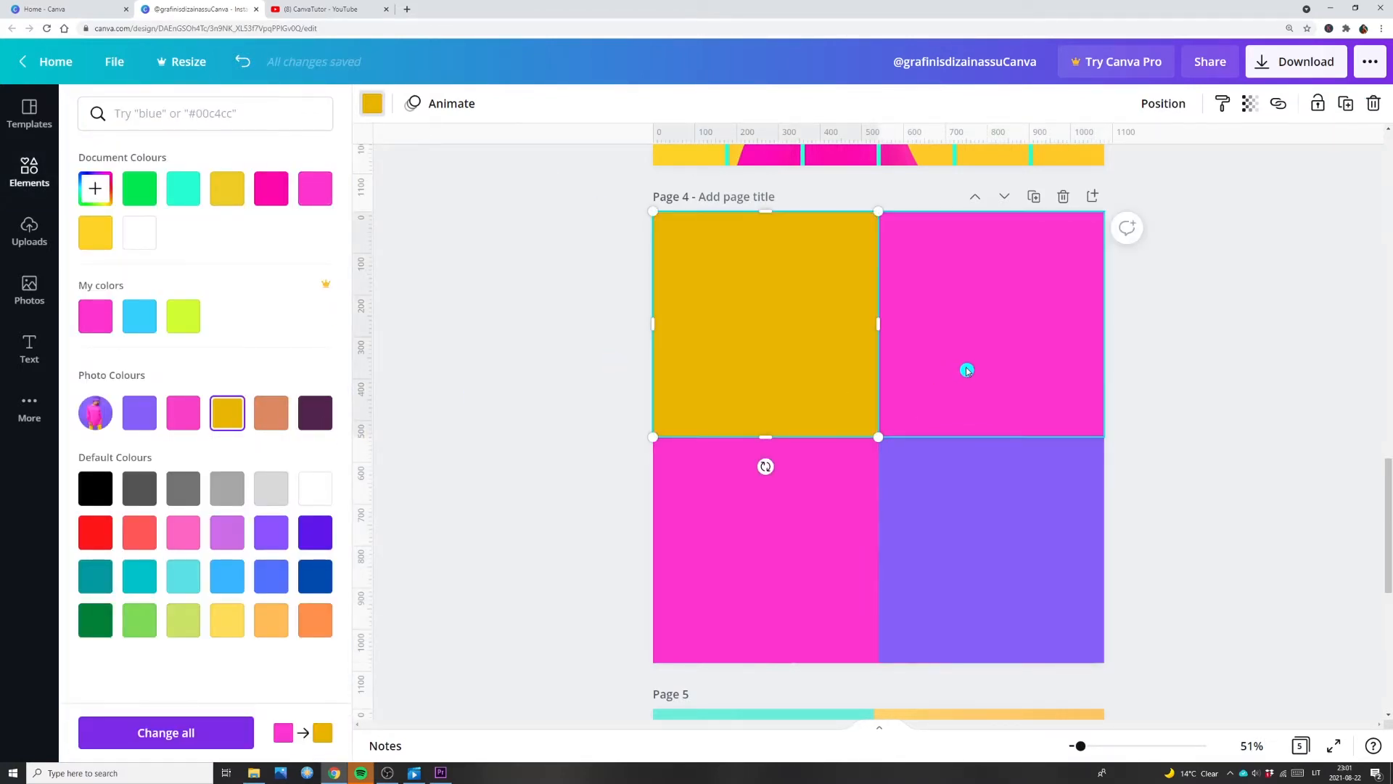
left_click_drag(1054, 576, 1016, 253)
left_click(1280, 343)
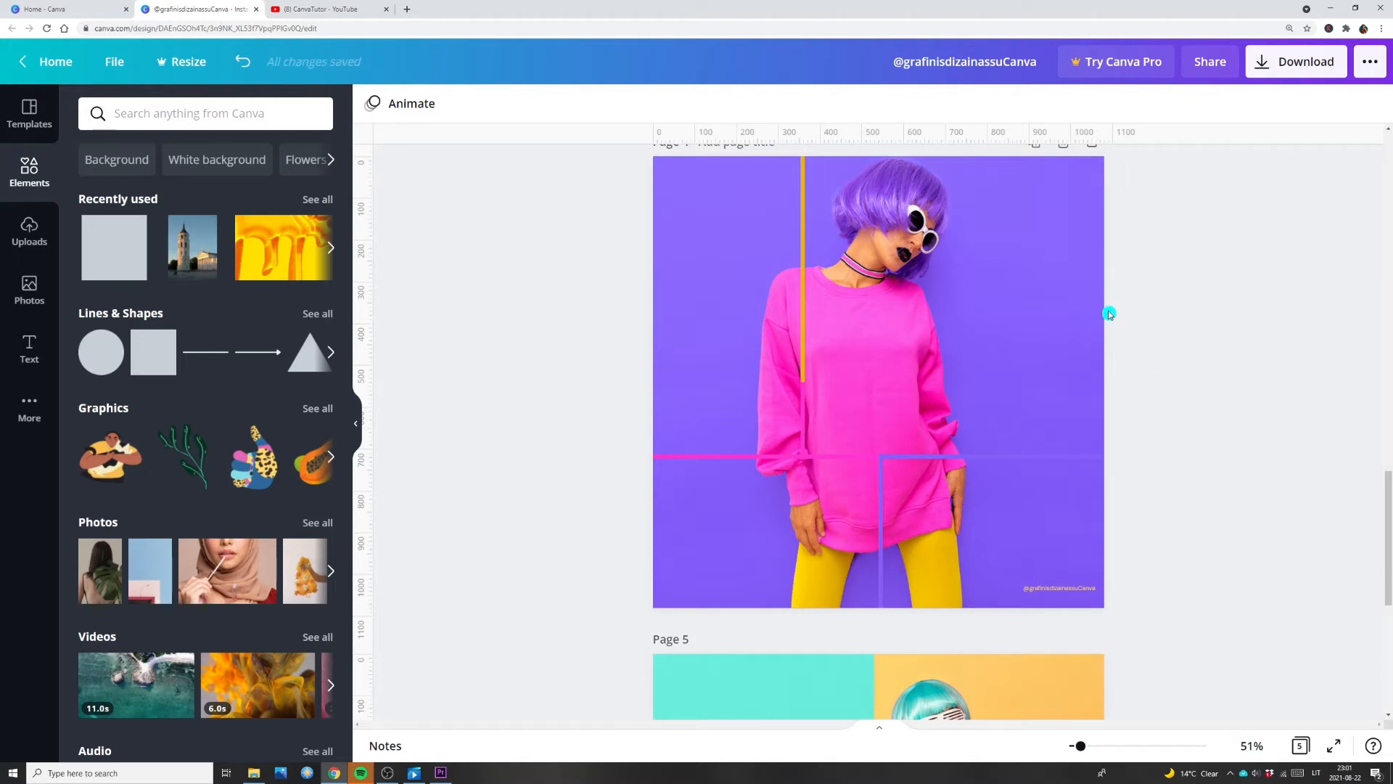
Step: Duplicate page 4 and move the photo grid aside on the new page 5
scroll(1052, 226, "up", 2)
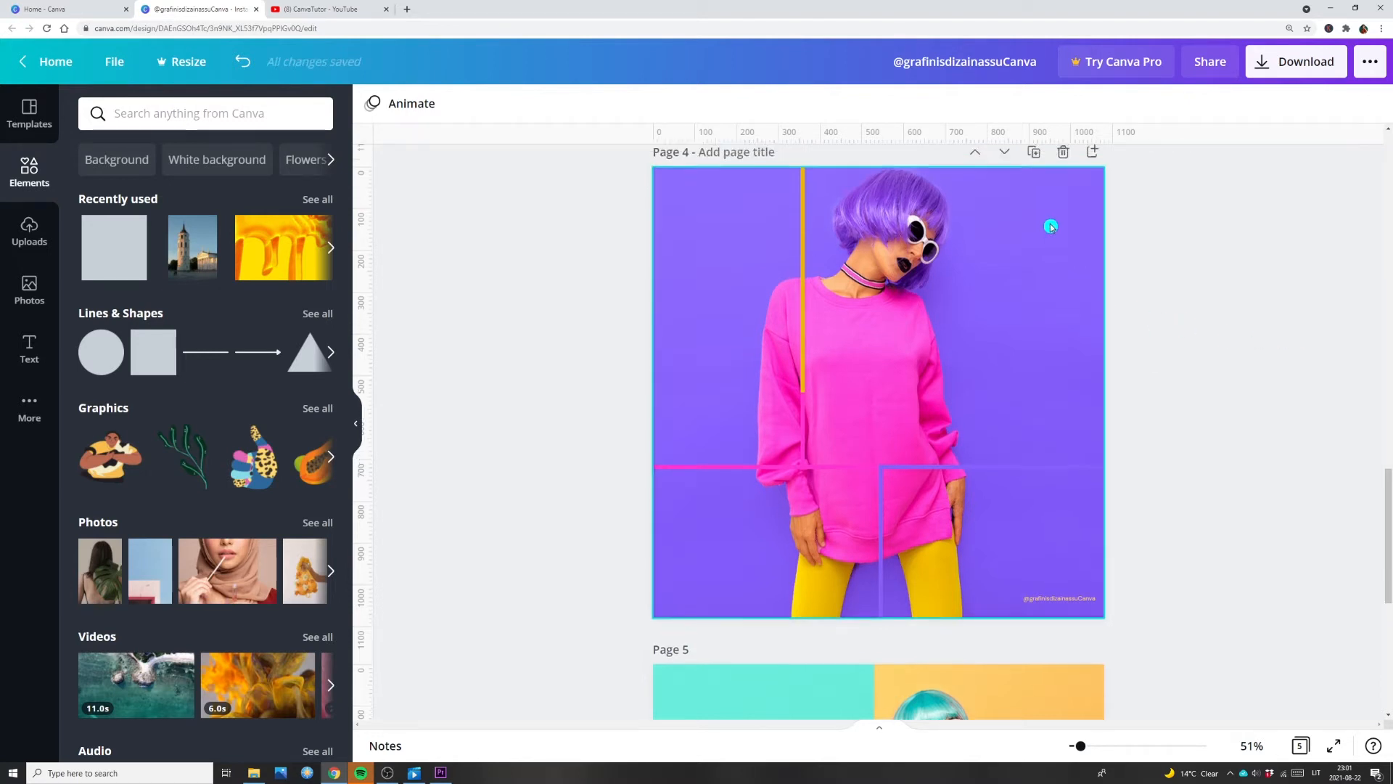
left_click(1035, 247)
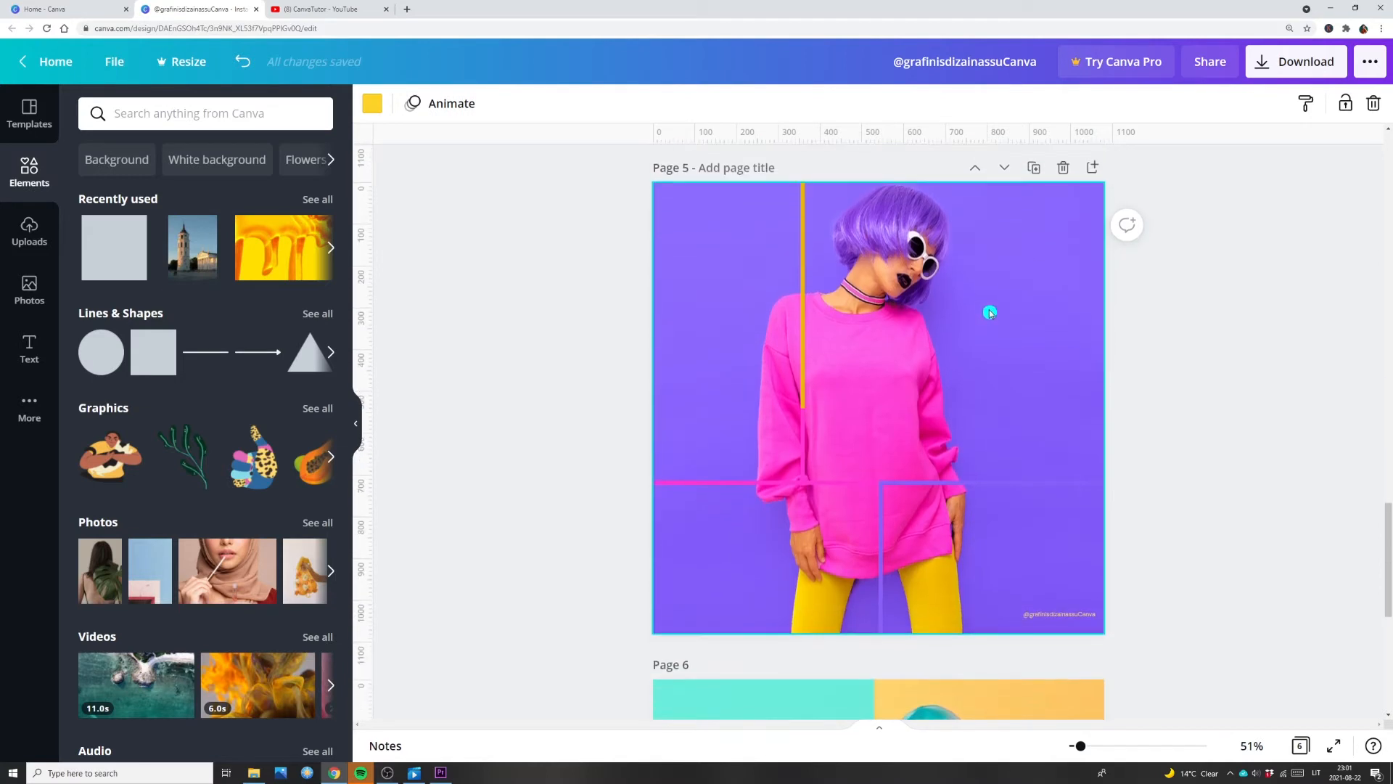
left_click_drag(991, 312, 1250, 332)
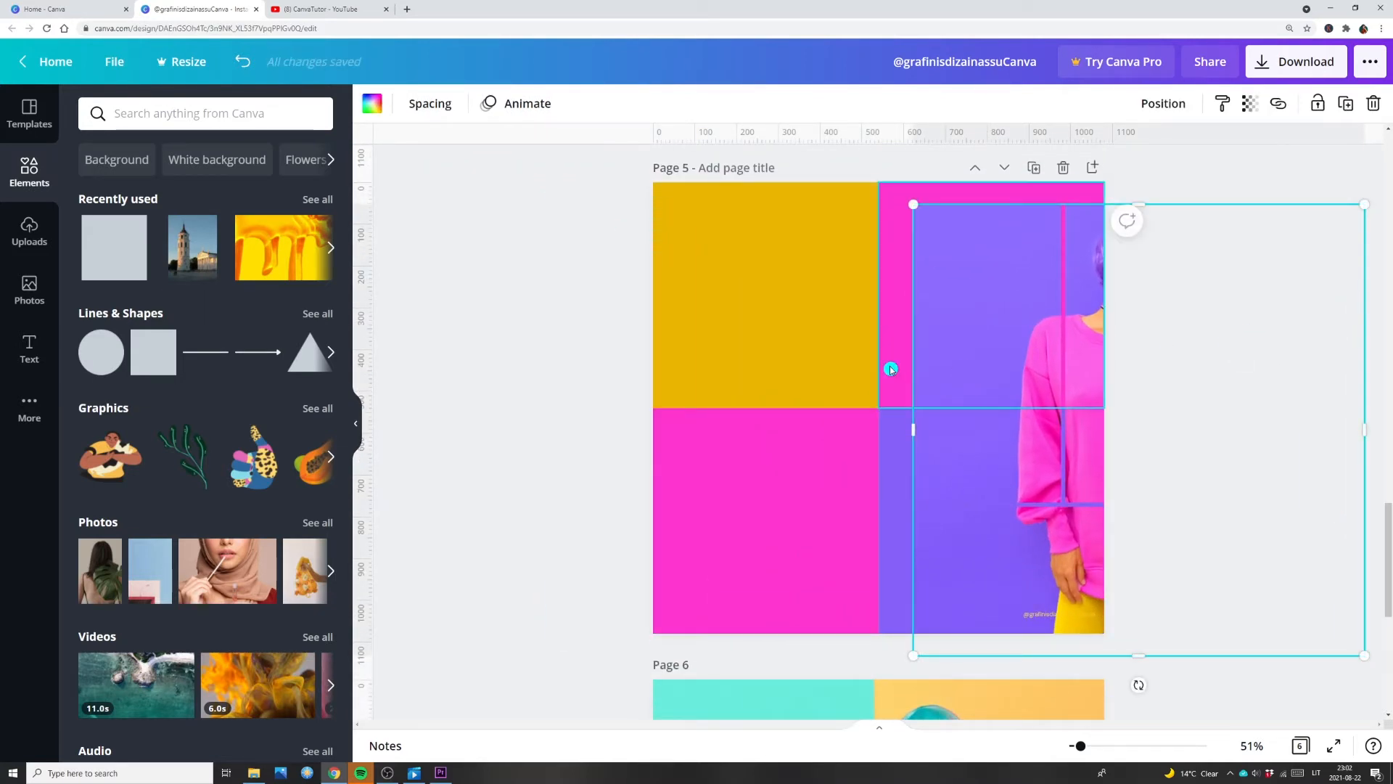
Step: Rearrange page 5's squares with purple upper-right, gold lower-left and pink in the other quarters, and refit the photo grid over them
left_click_drag(898, 463, 736, 245)
left_click_drag(900, 298, 900, 532)
left_click_drag(731, 315, 957, 306)
left_click_drag(895, 510, 722, 288)
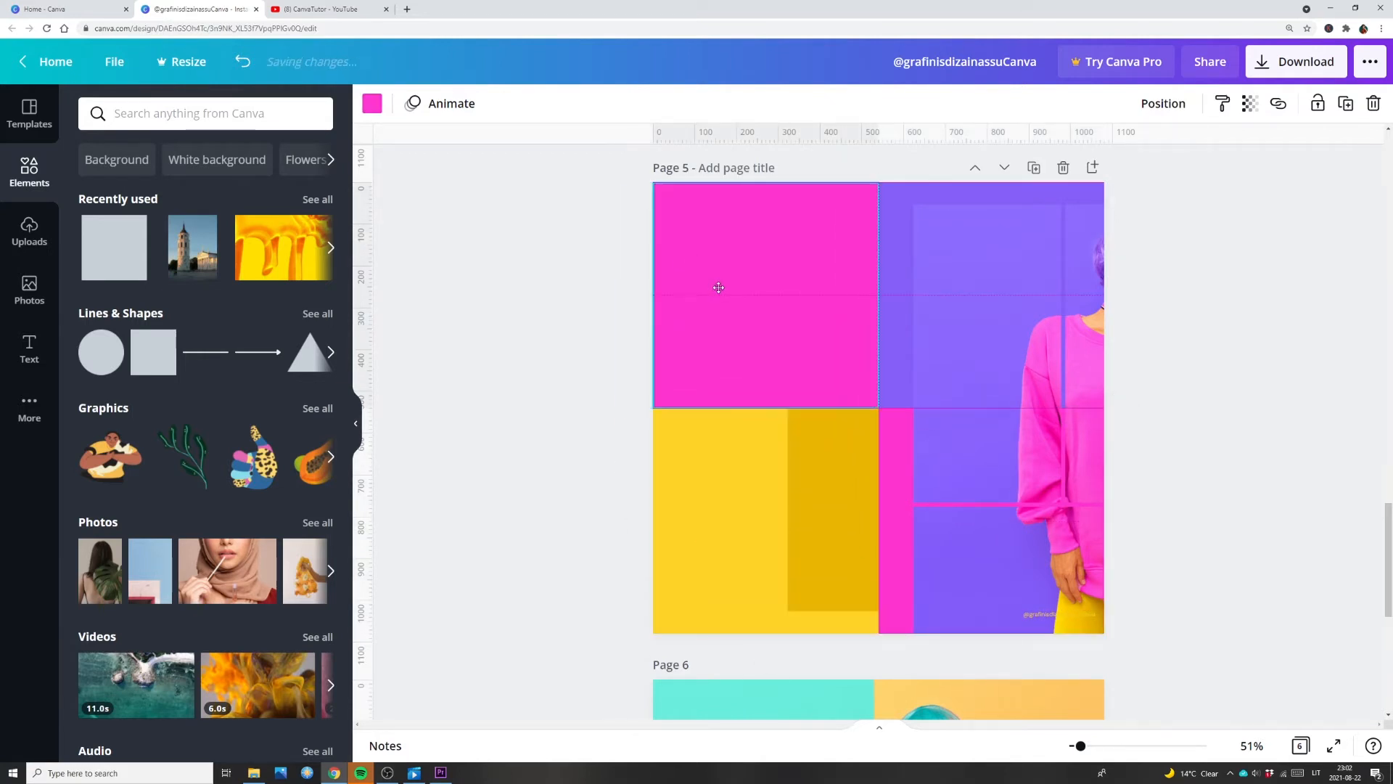
left_click_drag(820, 450, 747, 548)
left_click_drag(995, 553, 732, 535)
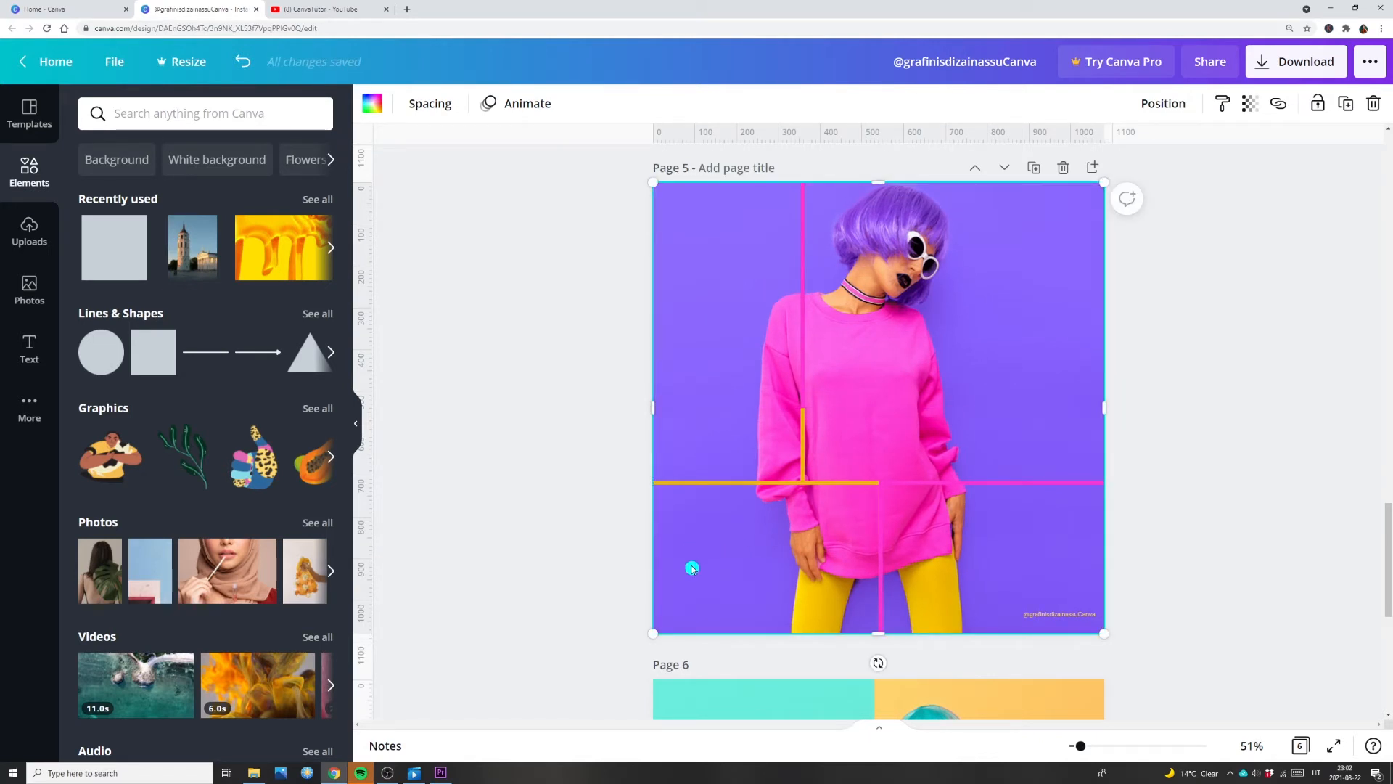
Step: Set page 6's background to the light pink photo colour and duplicate the page
scroll(693, 568, "down", 6)
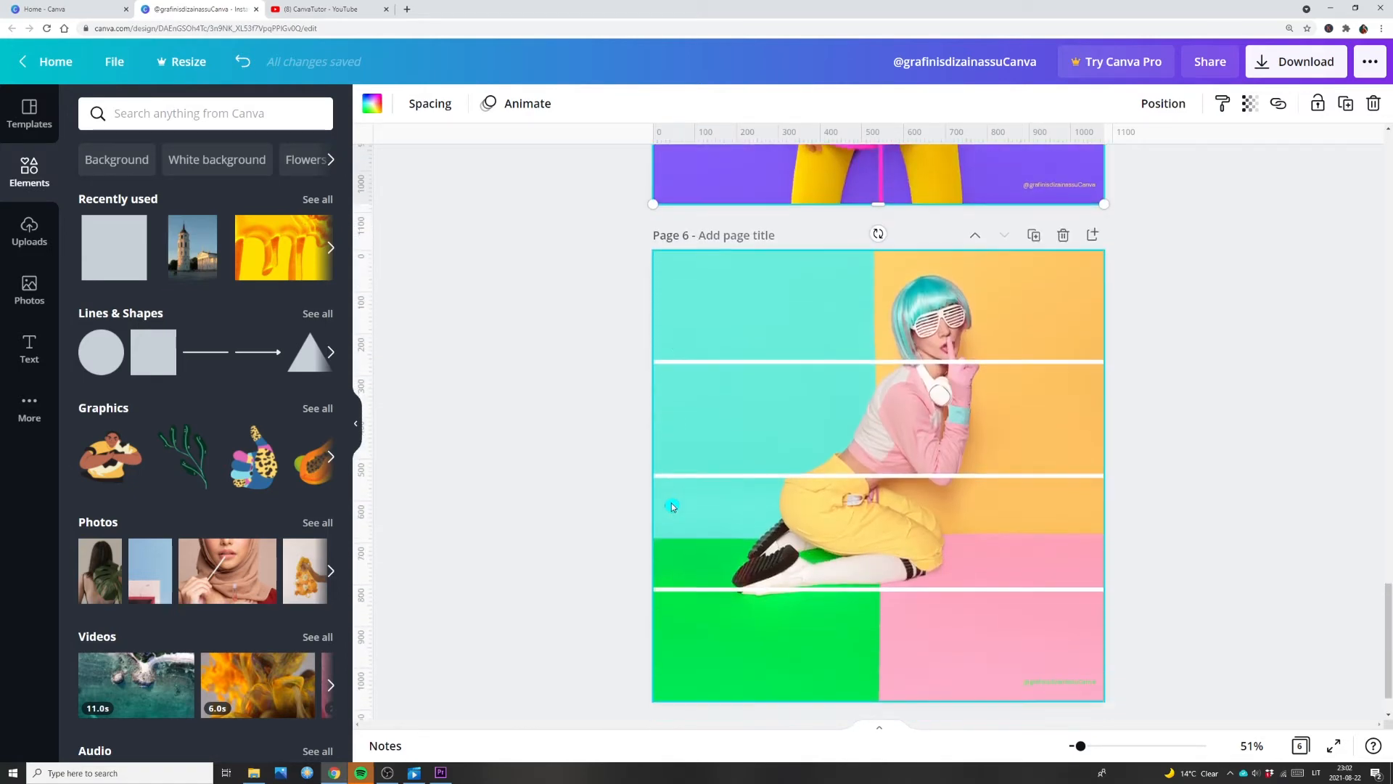
mouse_move(740, 310)
left_mouse_down()
mouse_move(865, 310)
mouse_move(759, 306)
left_mouse_up()
left_click(371, 103)
left_click(216, 422)
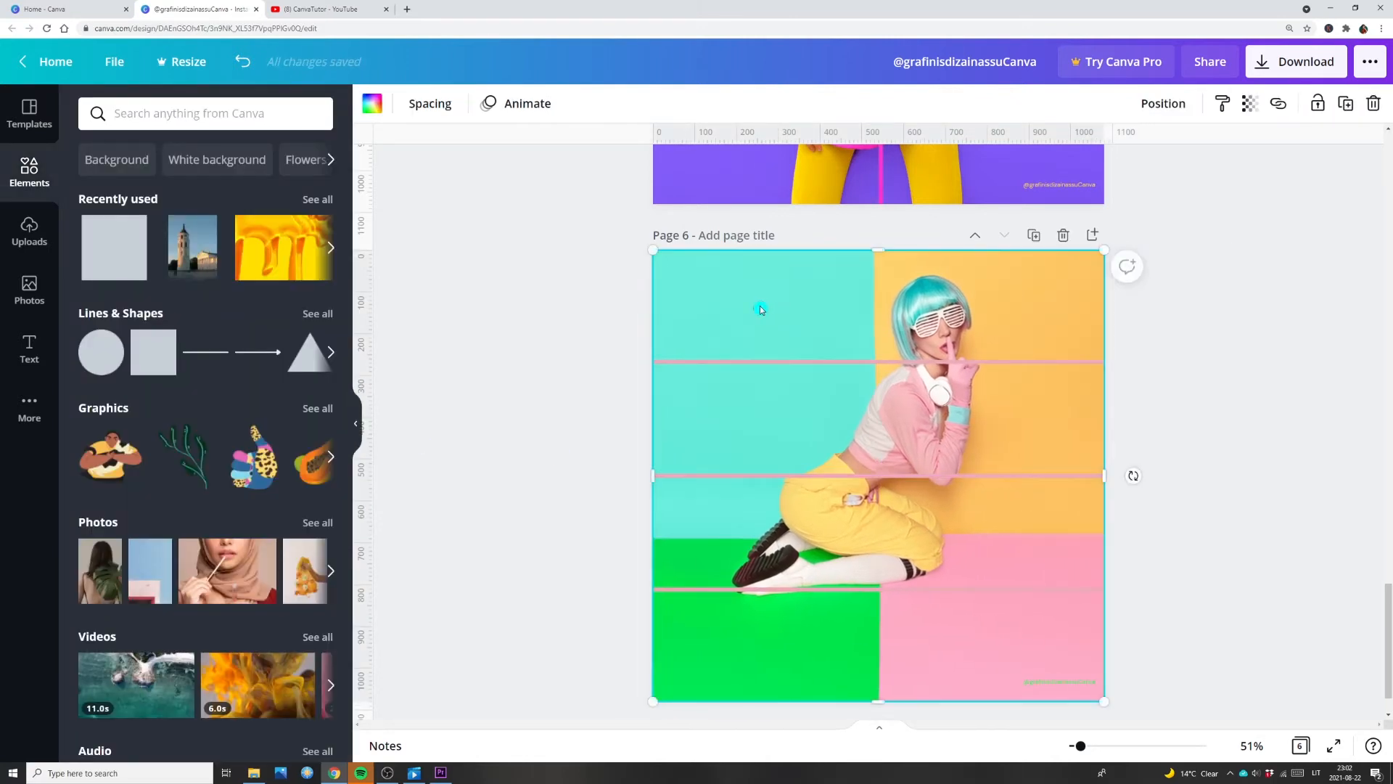
left_click(1034, 236)
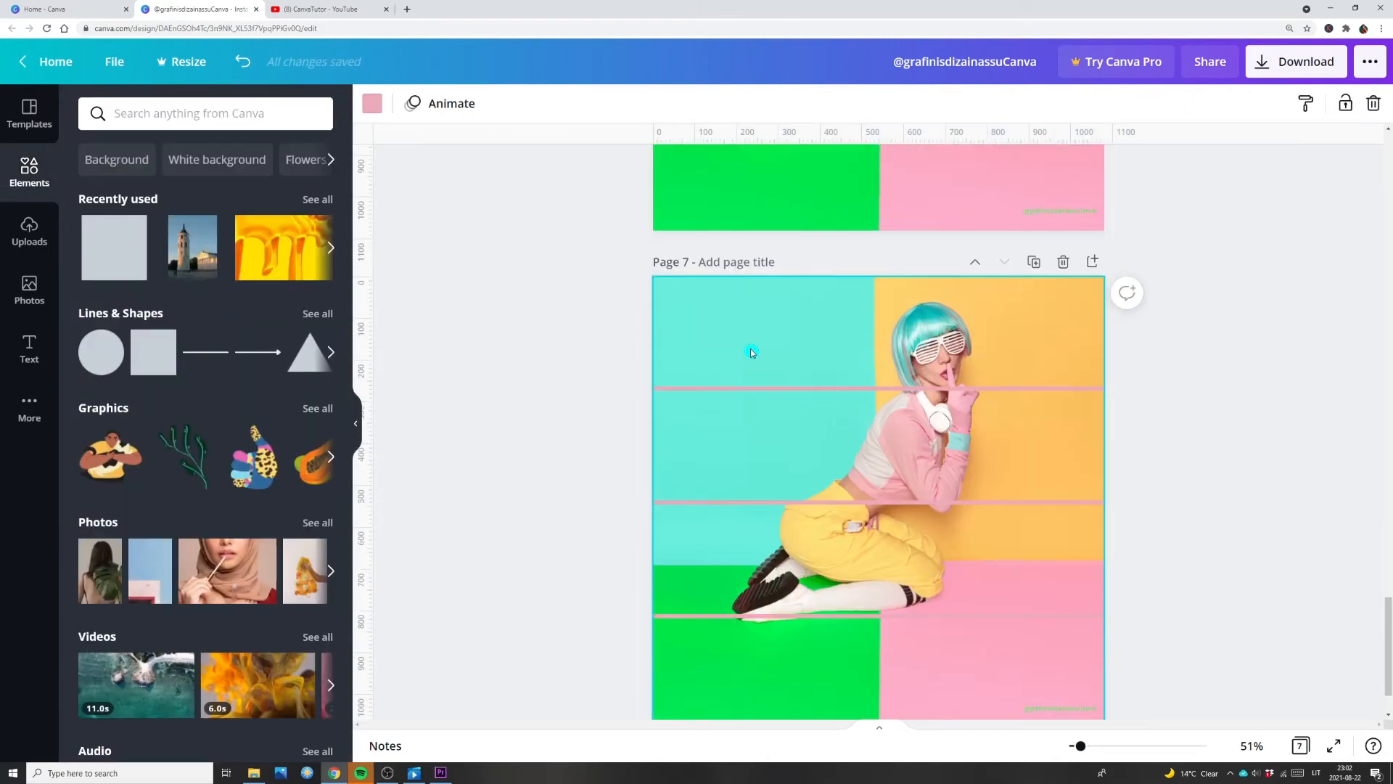
Step: Move the photo grid aside on page 7 and stack two squares over the page's left half
left_click_drag(742, 337, 928, 334)
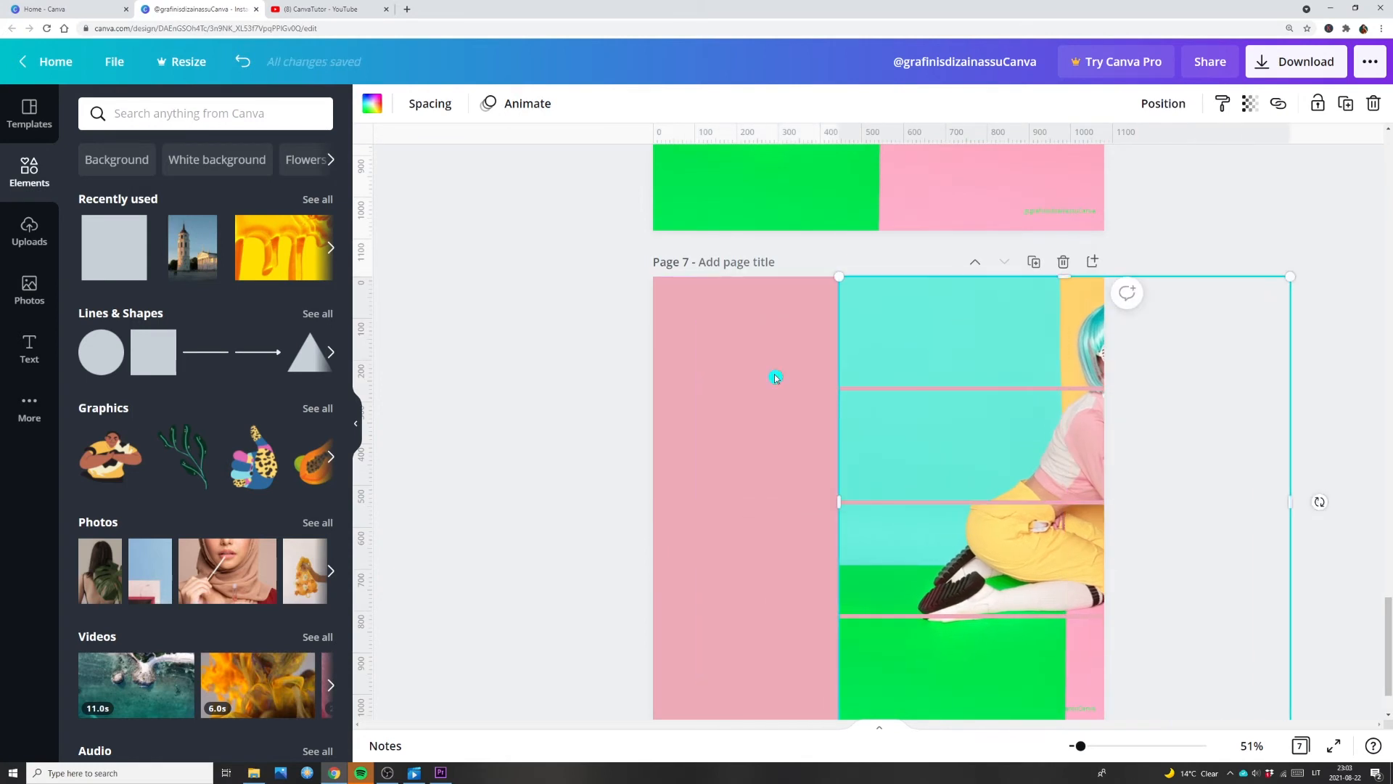
left_click(144, 339)
left_click_drag(836, 528, 737, 429)
left_click_drag(902, 520, 800, 645)
left_click(152, 352)
left_click_drag(902, 479, 883, 499)
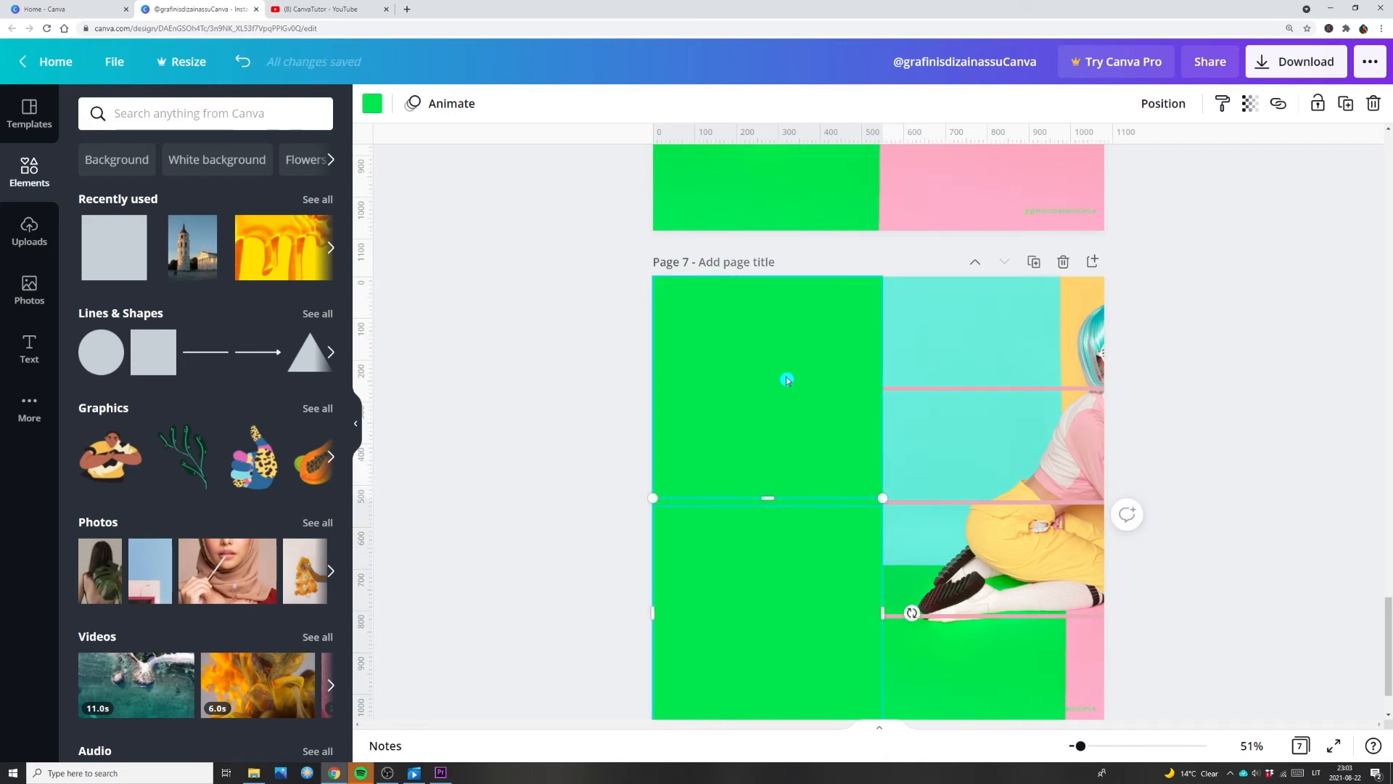
Step: Bring page 7's photo grid in front of the two green squares
left_click_drag(909, 372, 920, 327)
right_click(909, 360)
left_click(926, 587)
Step: Colour page 7's upper square light pink and its lower square bright yellow
left_click(762, 356)
left_click(371, 103)
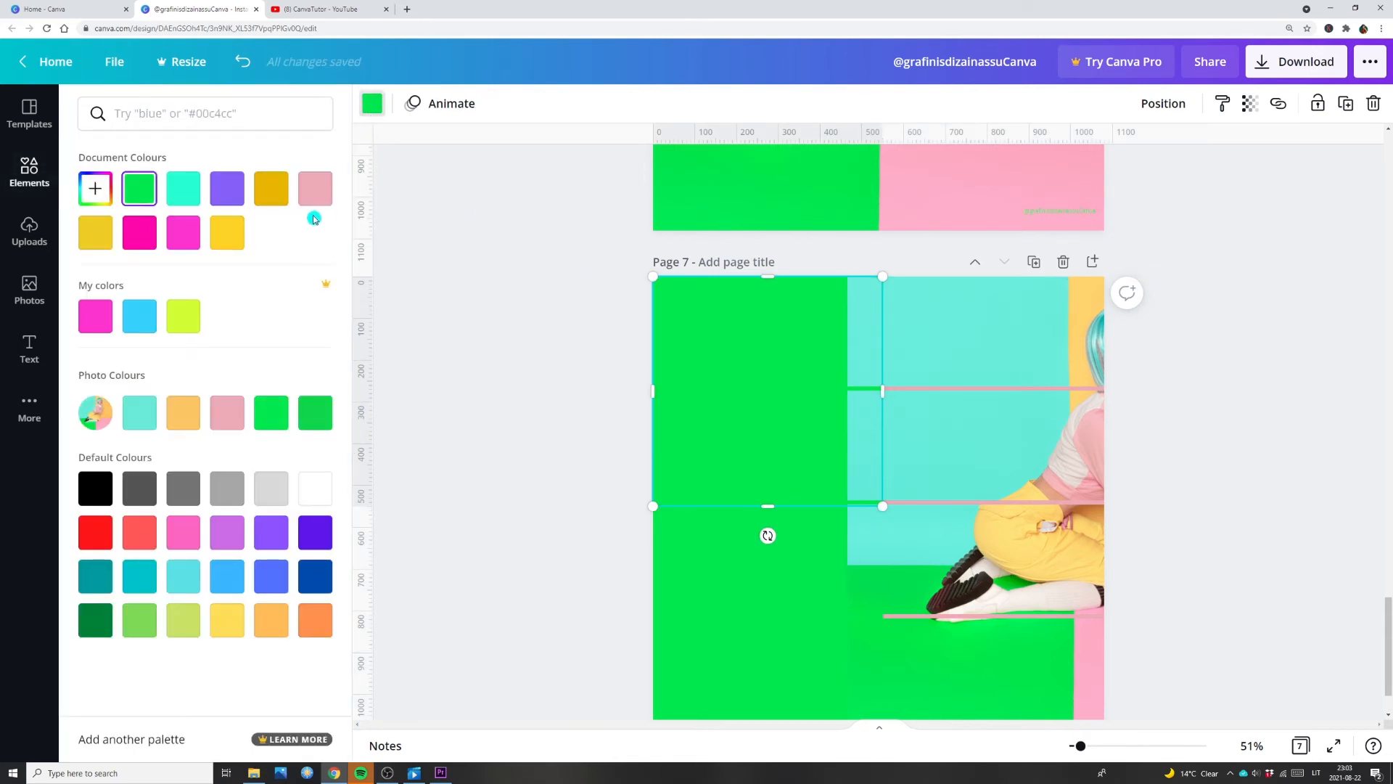
left_click(317, 194)
left_click(710, 611)
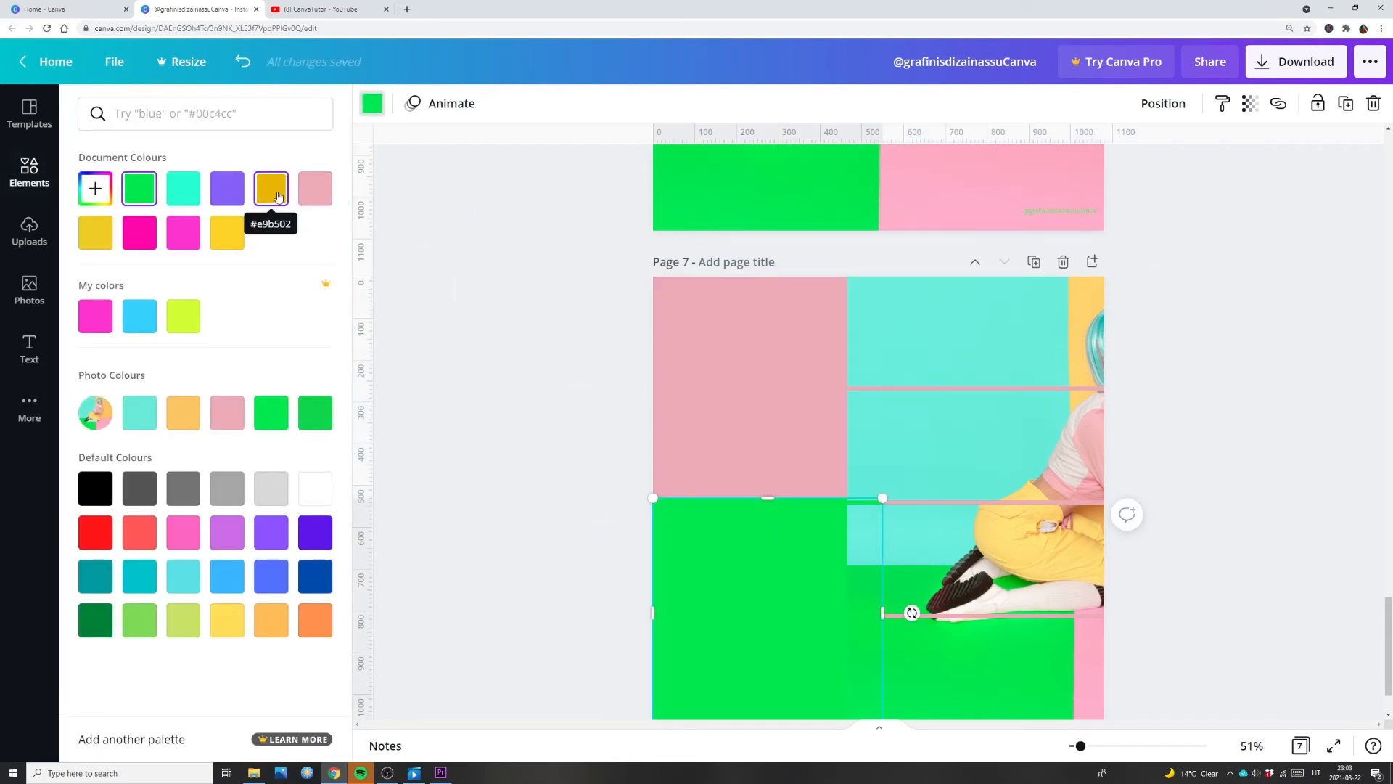
left_click(229, 235)
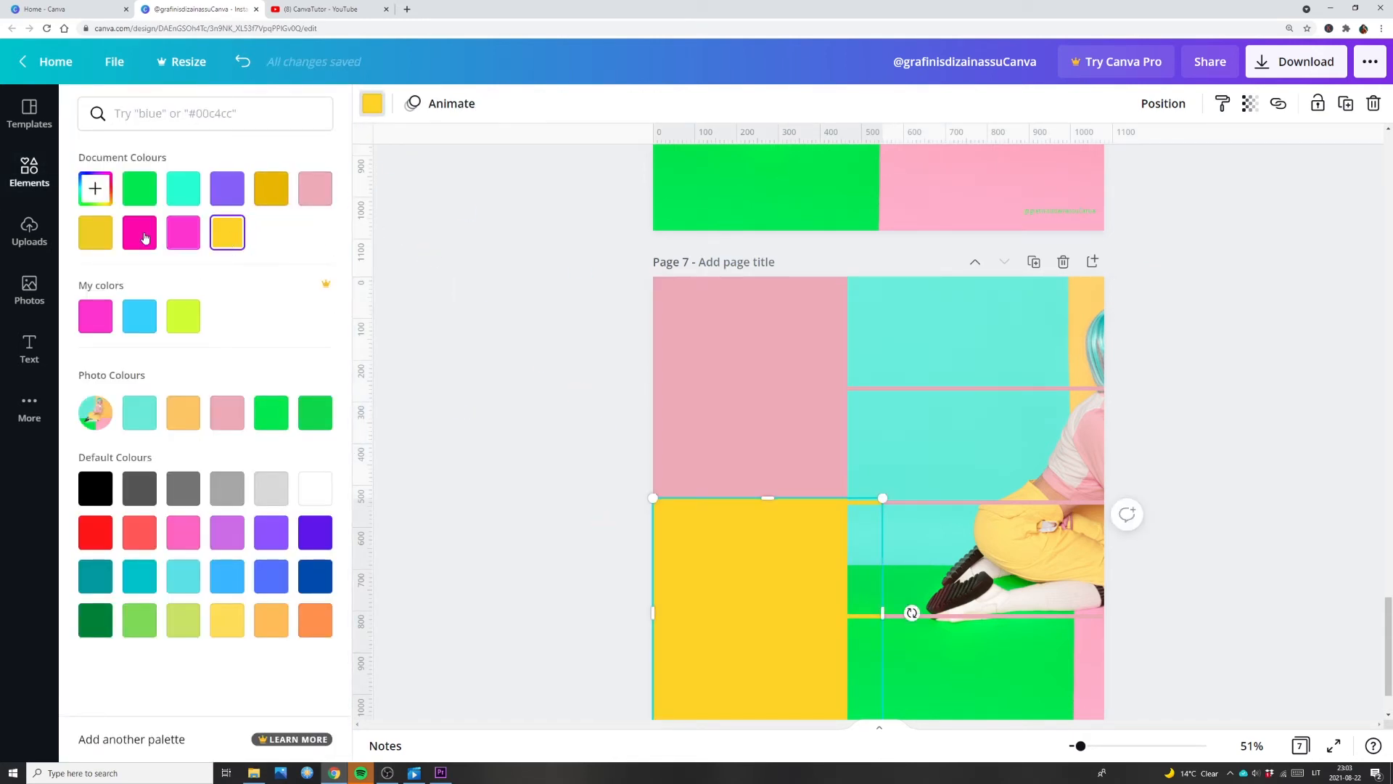
Step: Move page 7's photo grid aside and stack two copies of the lower yellow square over the page's right half
left_click_drag(859, 373, 460, 350)
left_click(845, 558)
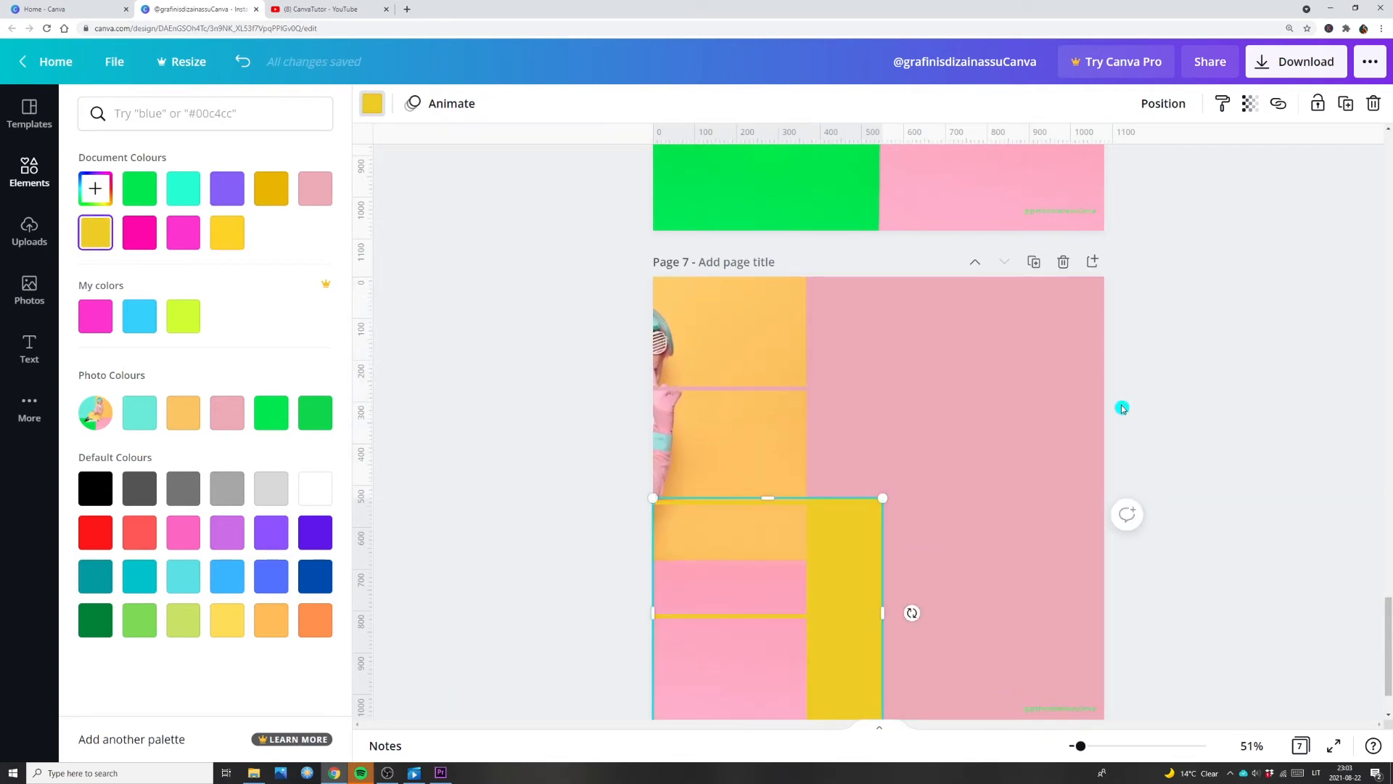
left_click(1346, 103)
left_click_drag(816, 598, 1037, 589)
left_click(1346, 104)
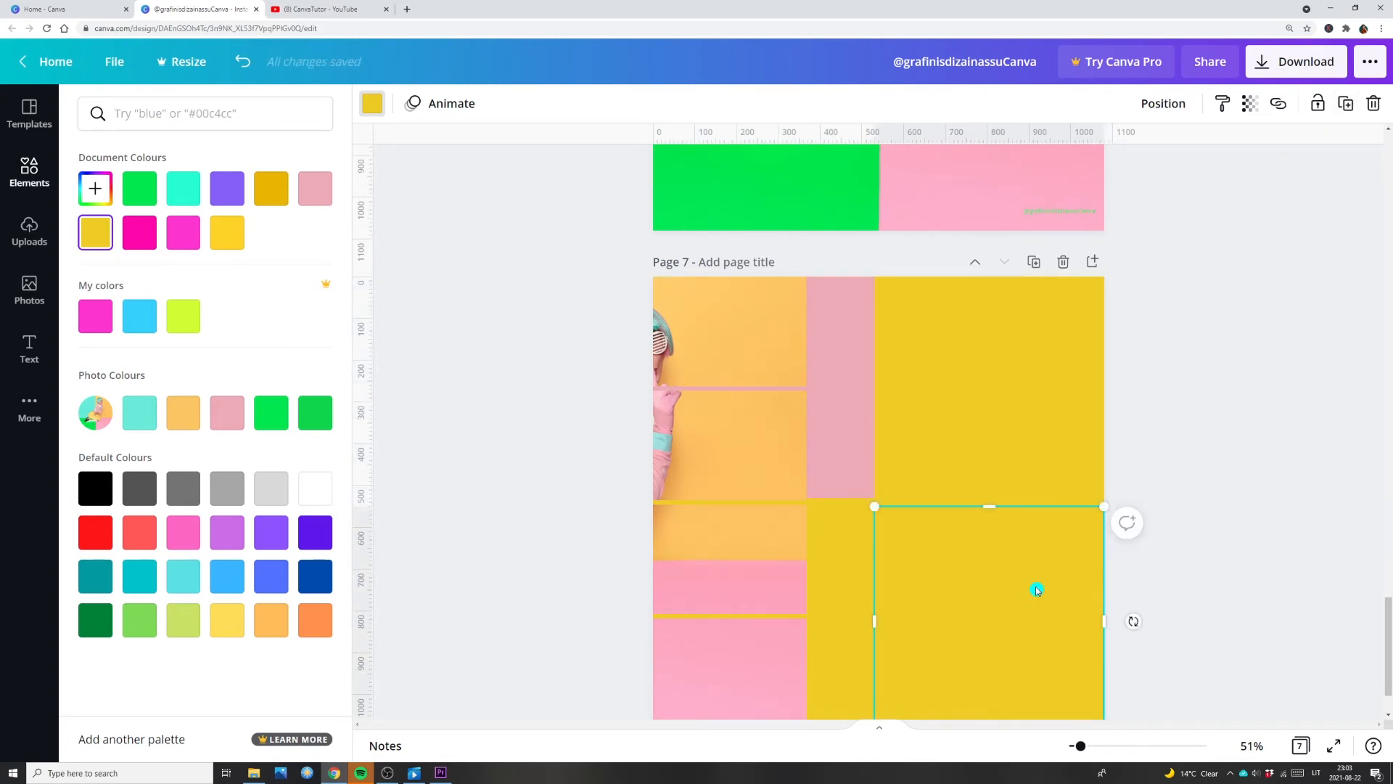
left_click_drag(739, 448, 891, 446)
Step: Colour page 7's lower-right square turquoise and its upper-right square bright green
left_click(1079, 585)
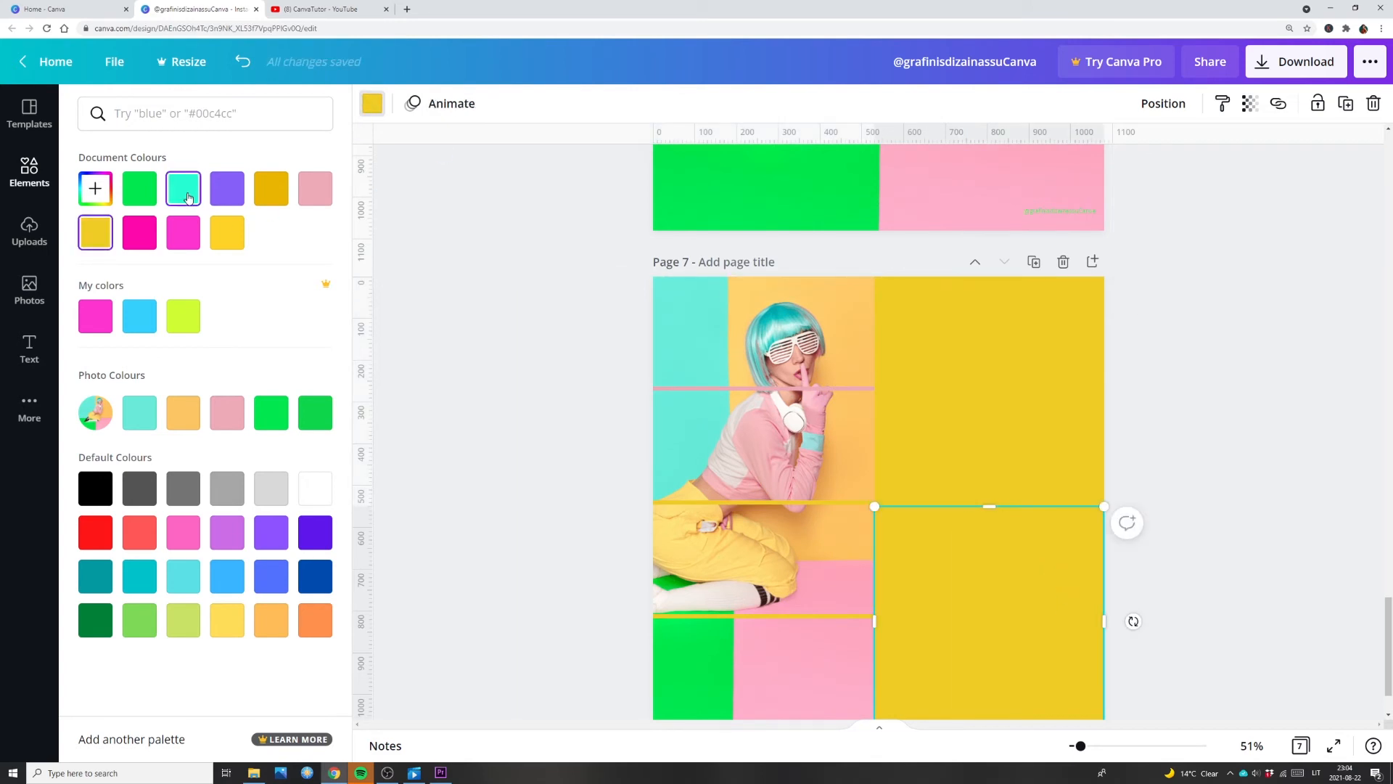
left_click(188, 197)
left_click(911, 466)
left_click(315, 412)
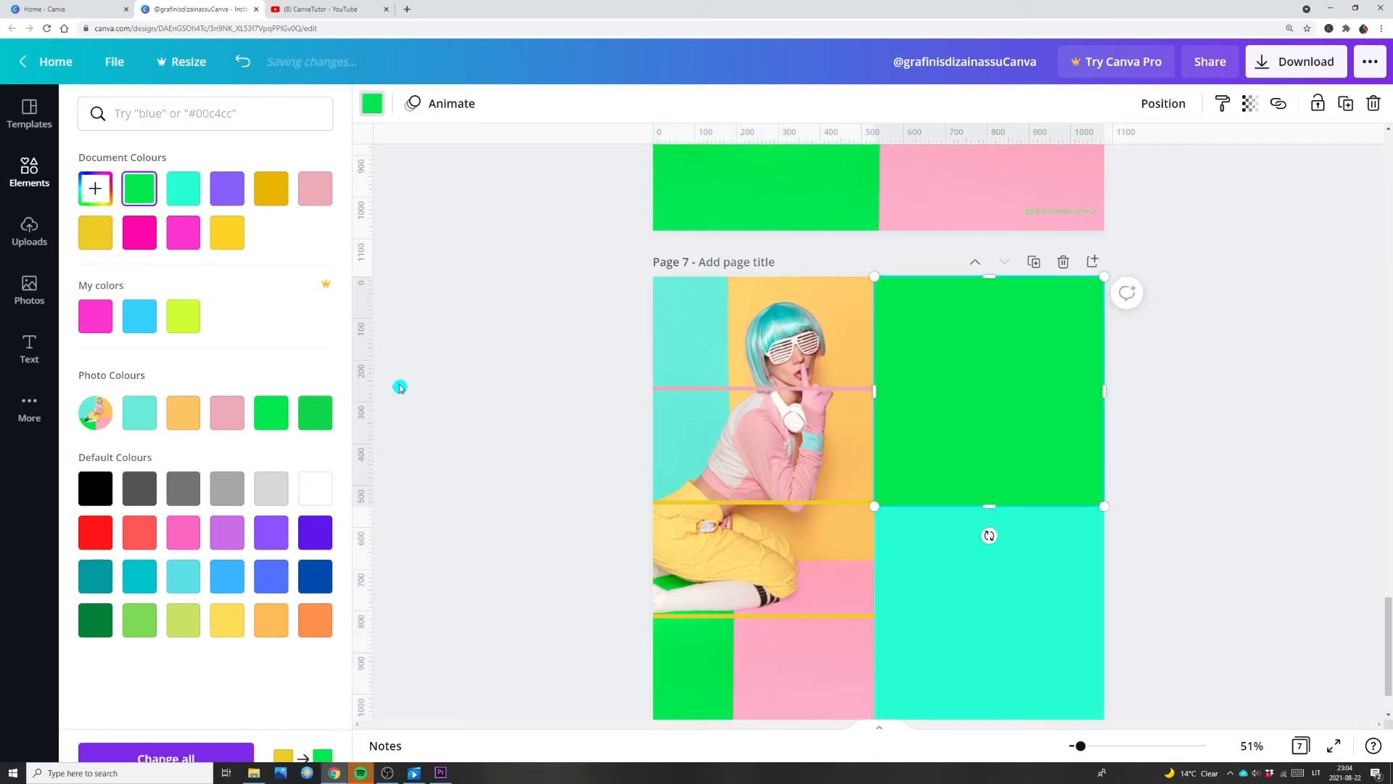
Step: Send the green and turquoise squares behind the photo grid and align the grid with page 7 again
left_click(721, 339)
right_click(1034, 361)
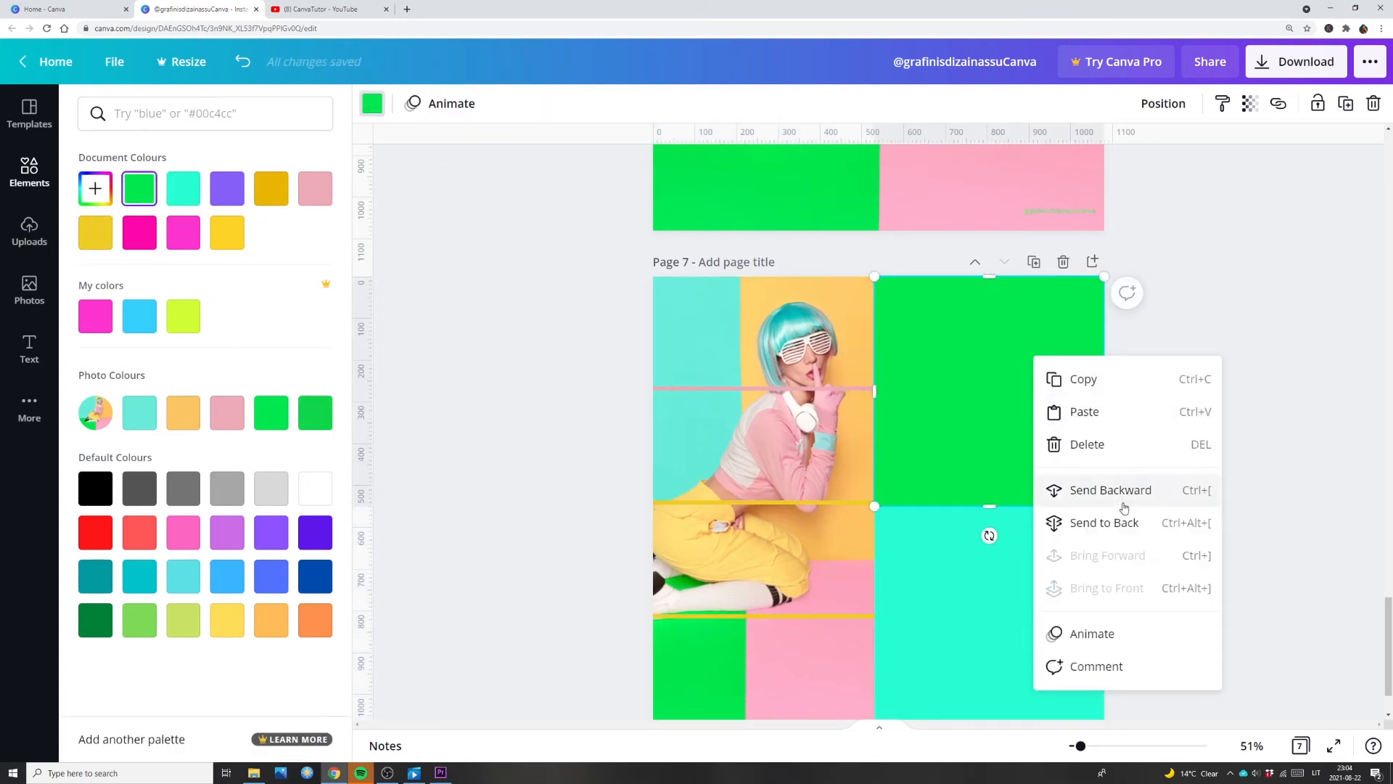
left_click(1079, 501)
right_click(1017, 553)
left_click(1037, 591)
left_click_drag(884, 341, 1016, 341)
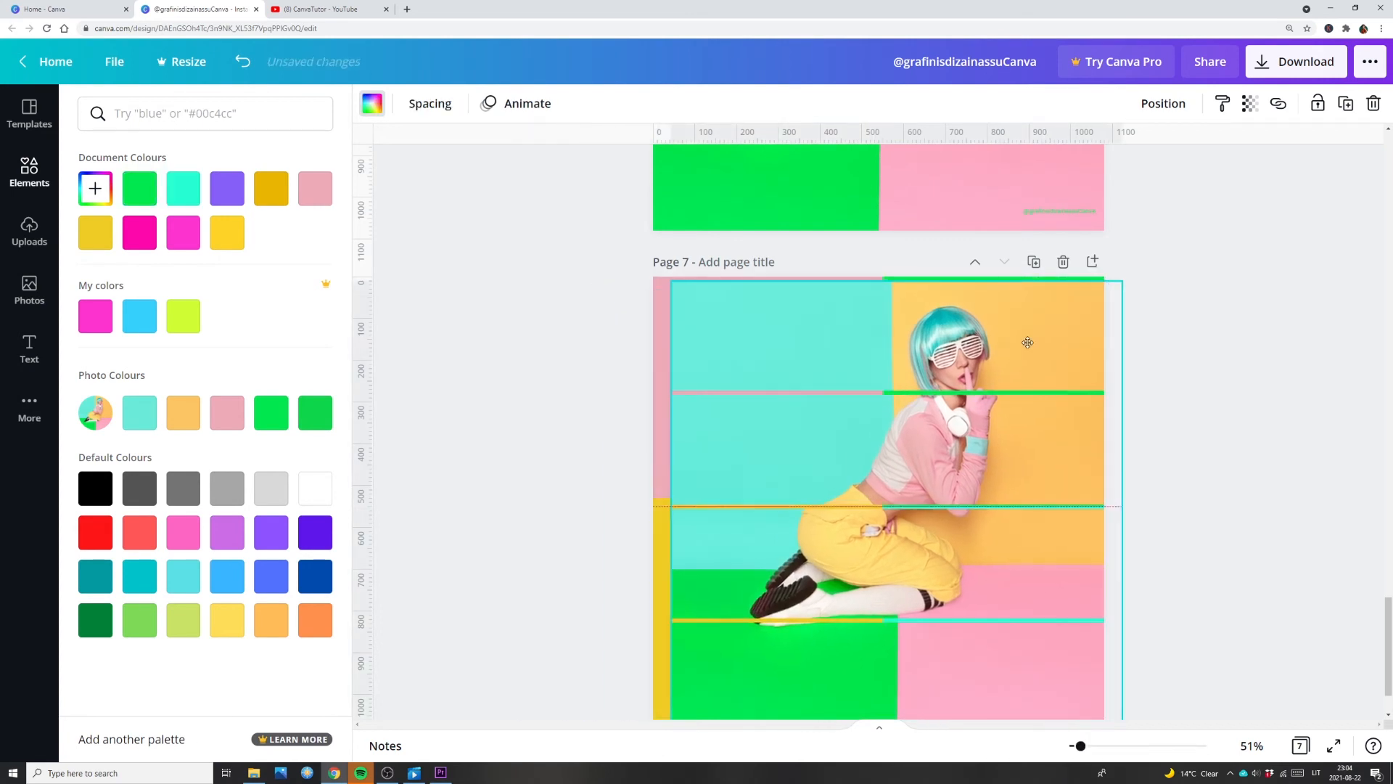
scroll(1245, 389, "down", 2)
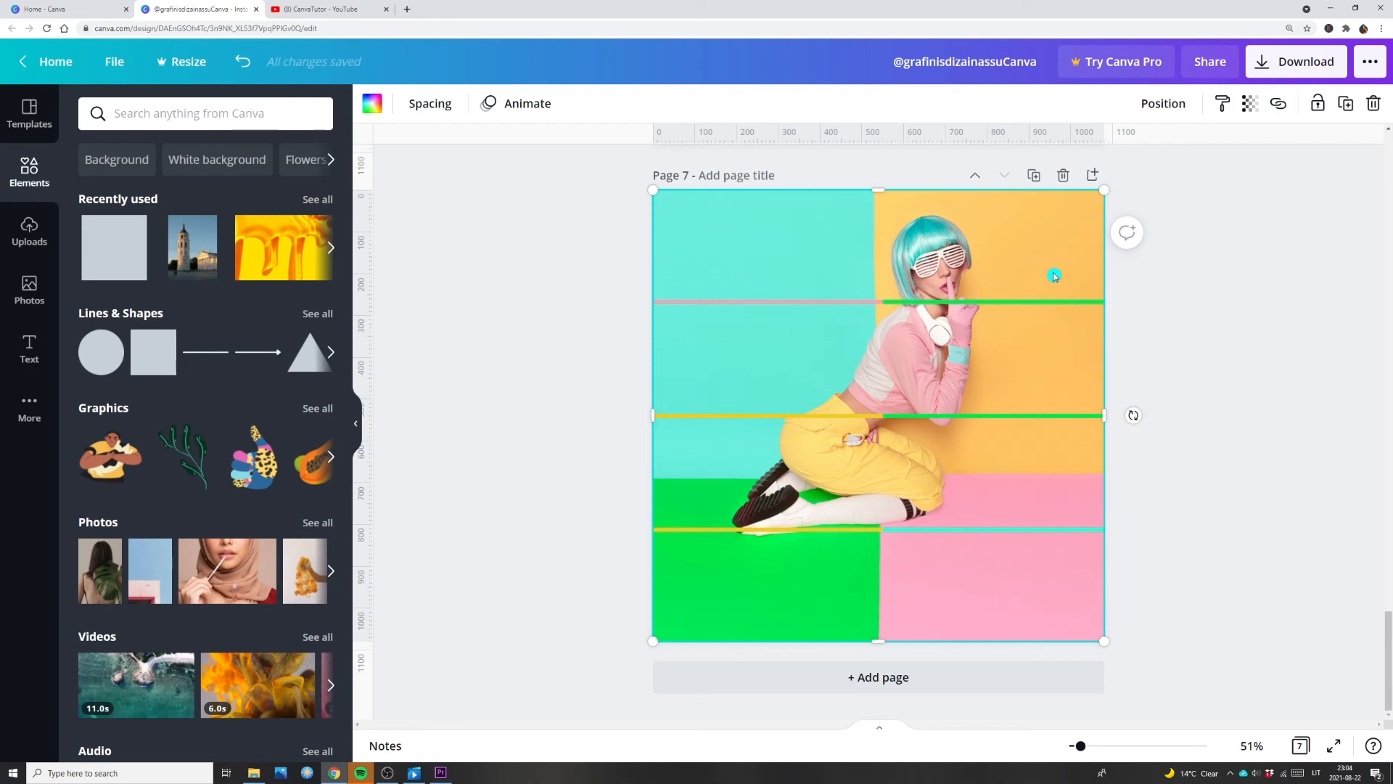
Step: Layer page 7's green square in front of the pink one and adjust its inner edge to the photo's turquoise-orange boundary
left_click_drag(1054, 277, 1051, 320)
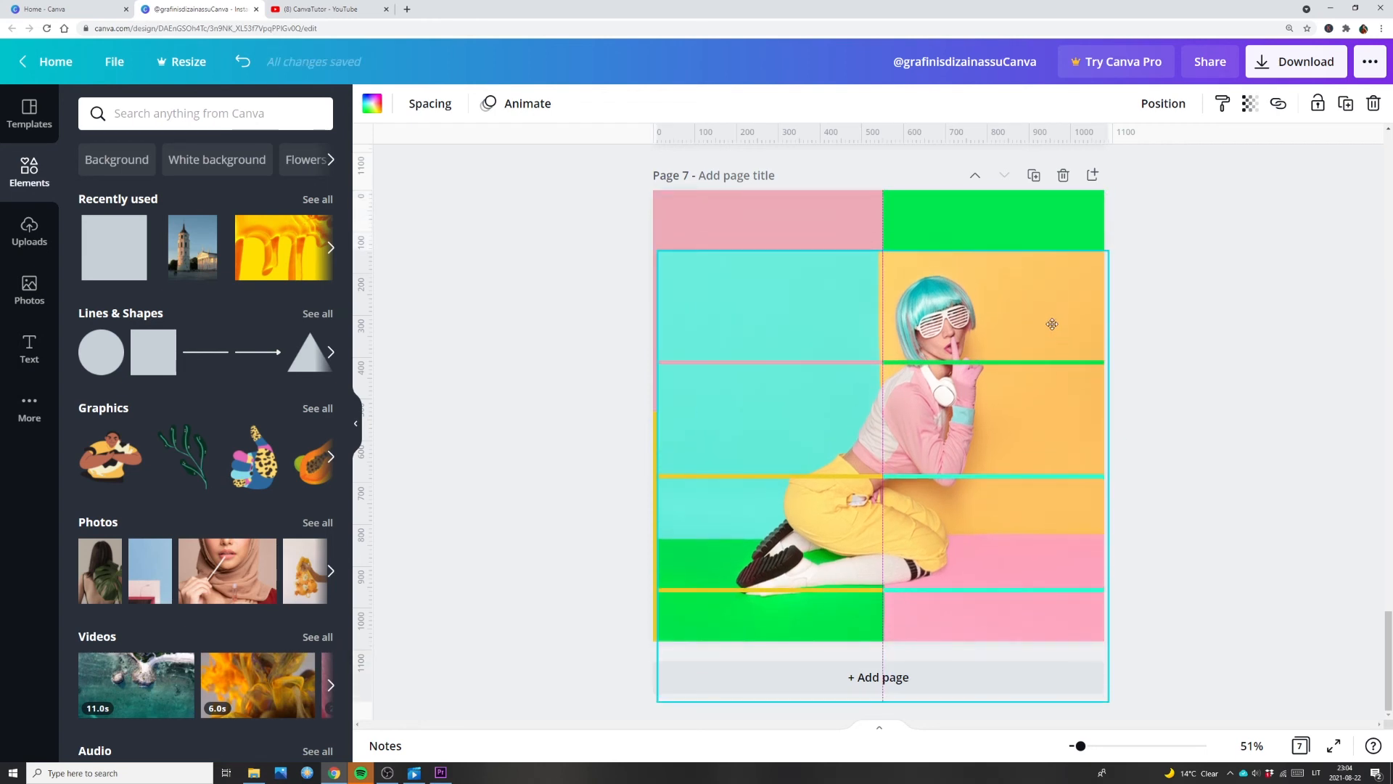
left_click(974, 222)
right_click(974, 222)
left_click(1052, 431)
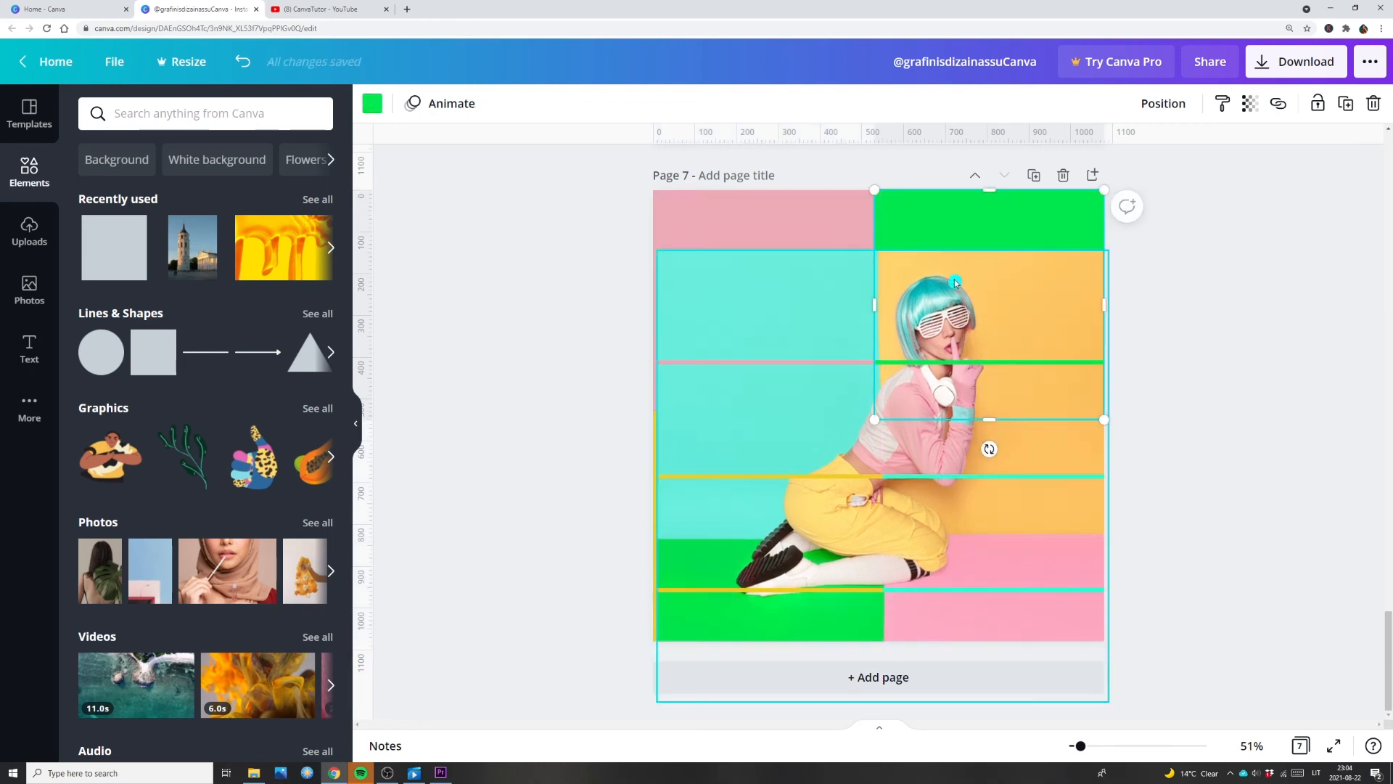
left_click_drag(875, 305, 879, 305)
left_click_drag(796, 295, 796, 355)
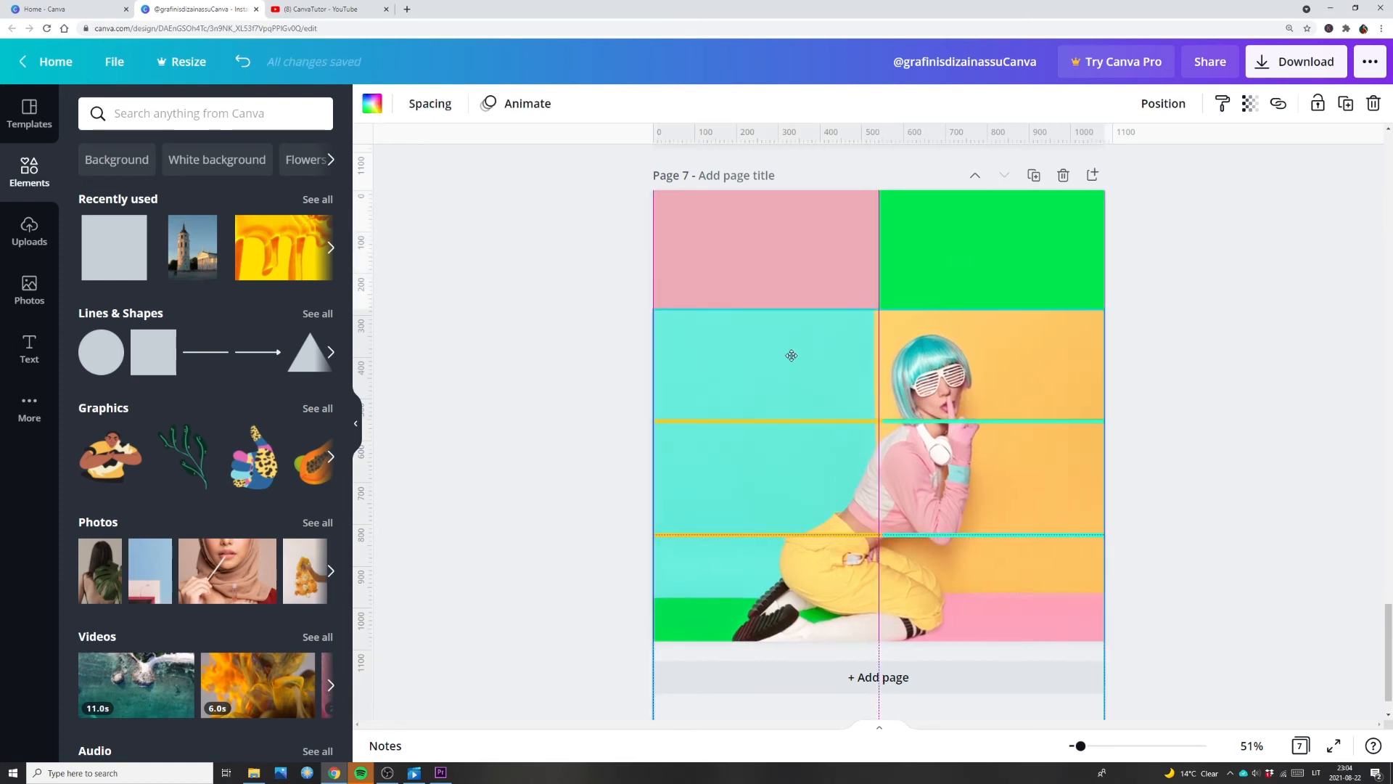
left_click(915, 288)
left_click_drag(876, 303, 878, 303)
Step: Layer the turquoise square in front of the yellow one and trim its inner edge to the photo's green-pink boundary
left_click_drag(821, 363, 820, 177)
left_click(956, 608)
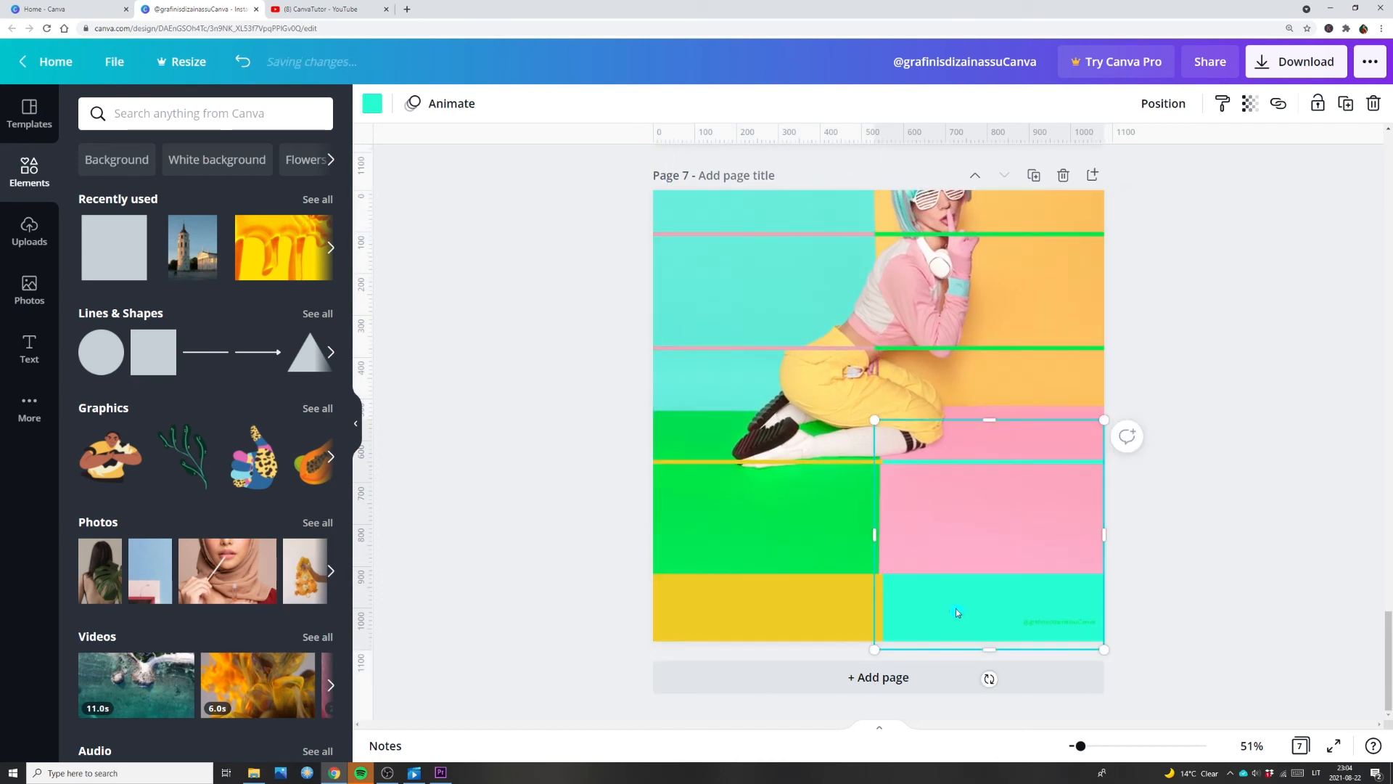
left_click_drag(867, 537, 877, 538)
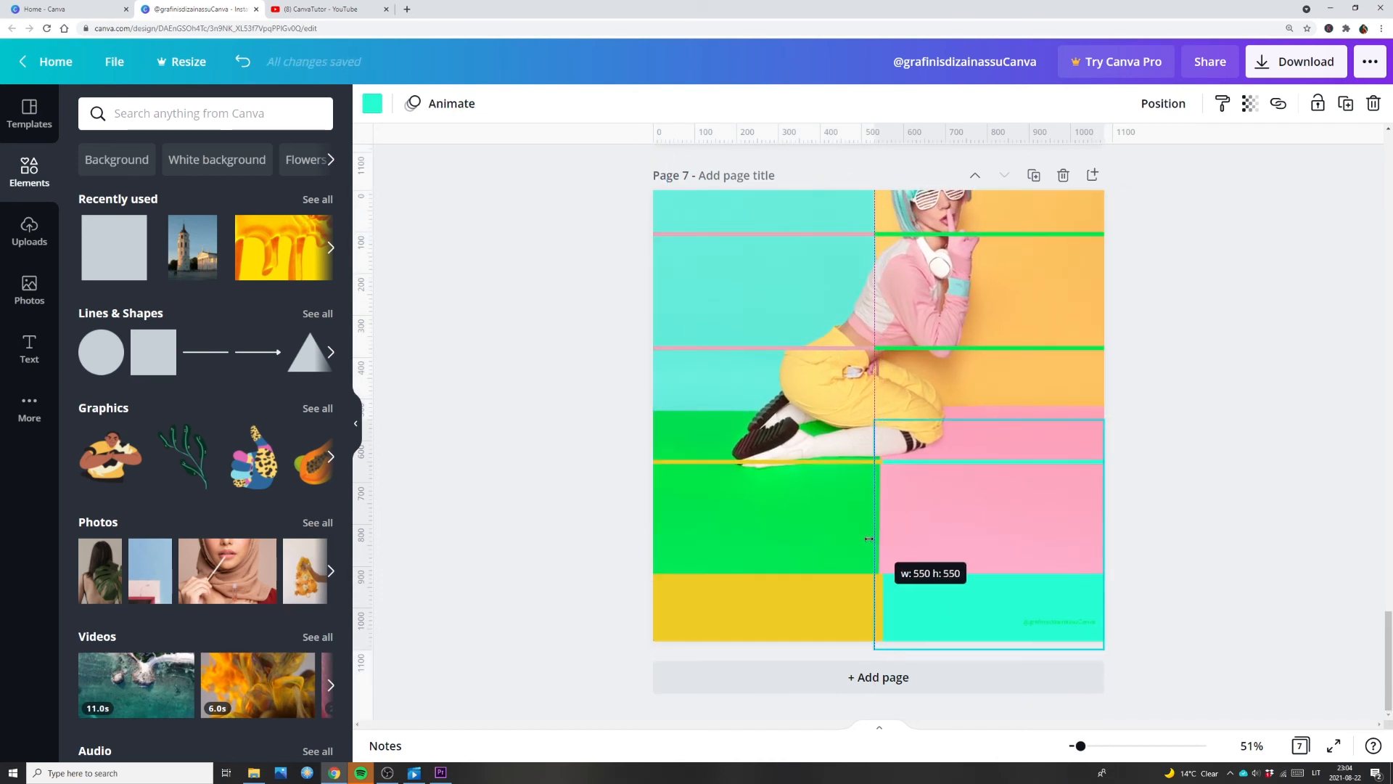
right_click(943, 629)
left_click(952, 613)
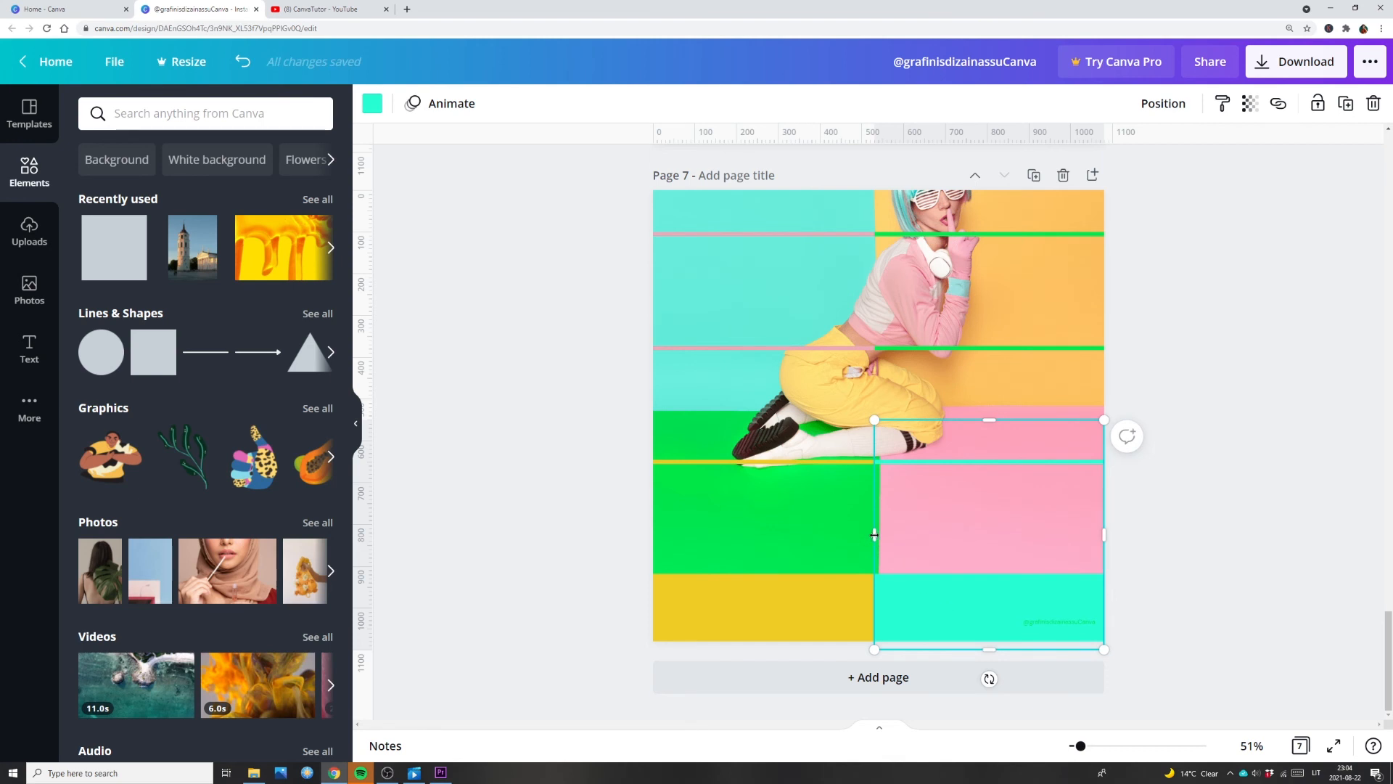
left_click_drag(875, 535, 826, 669)
Step: Recolour page 7's upper-right green square turquoise
left_click(915, 226)
left_click(372, 103)
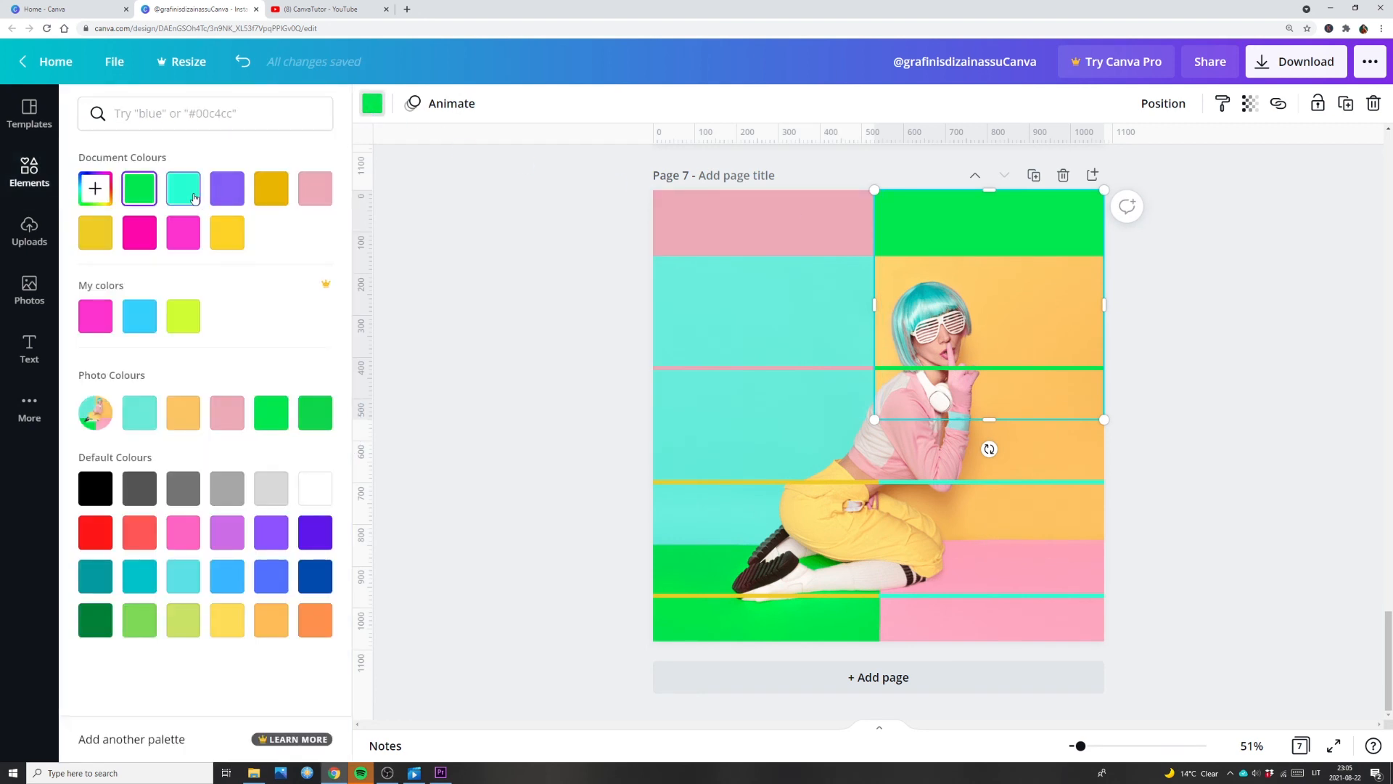
left_click(183, 188)
Step: Recolour page 7's upper-left pink square with the light orange from the photo colours
left_click(681, 242)
left_click(270, 188)
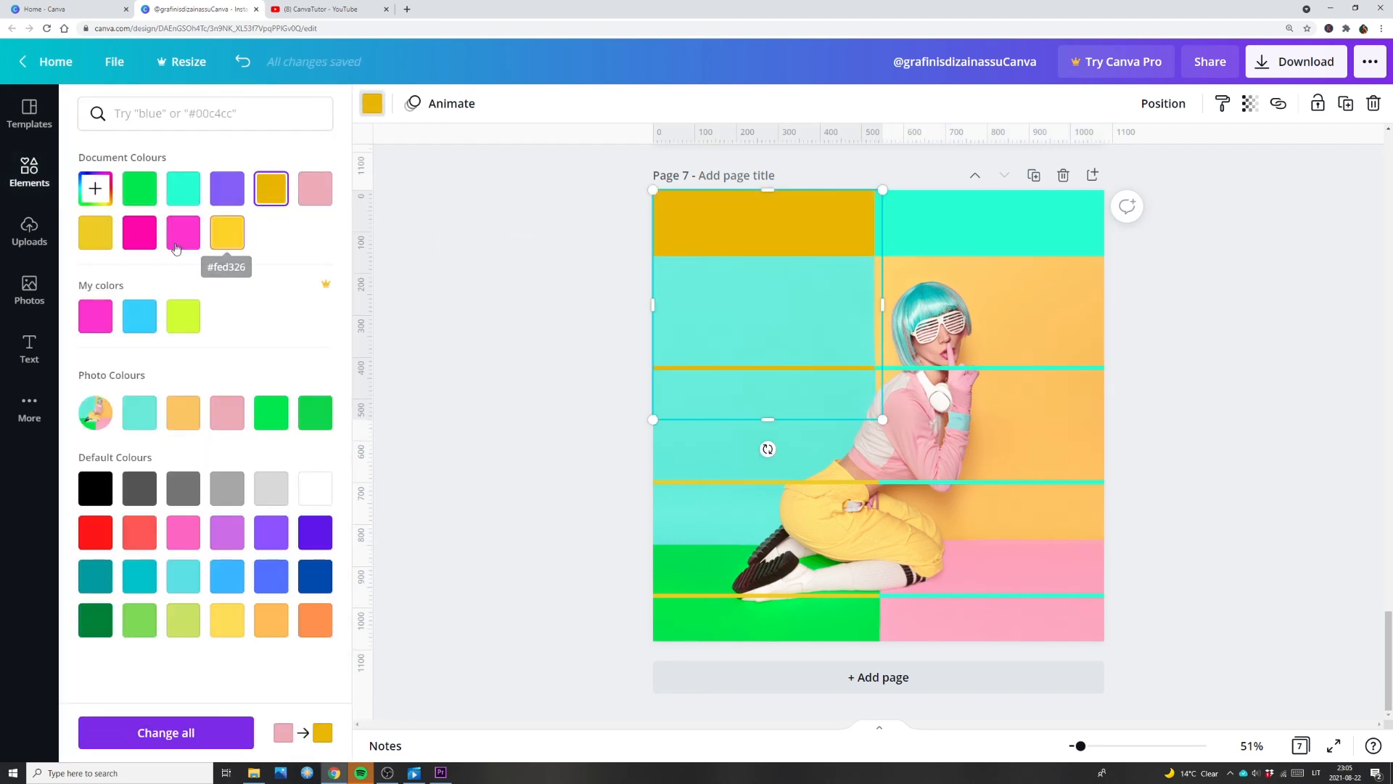
left_click(95, 232)
left_click(271, 191)
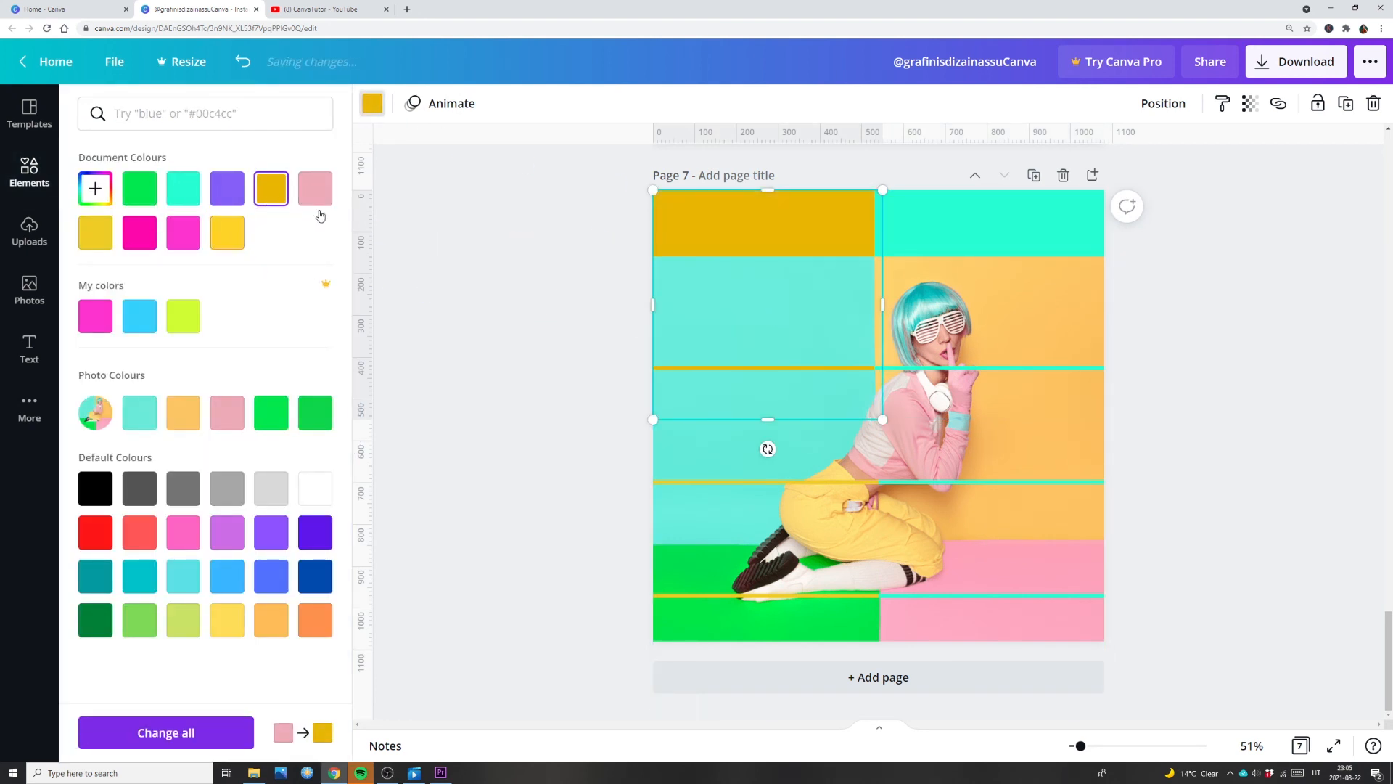
left_click(1038, 295)
left_click(704, 233)
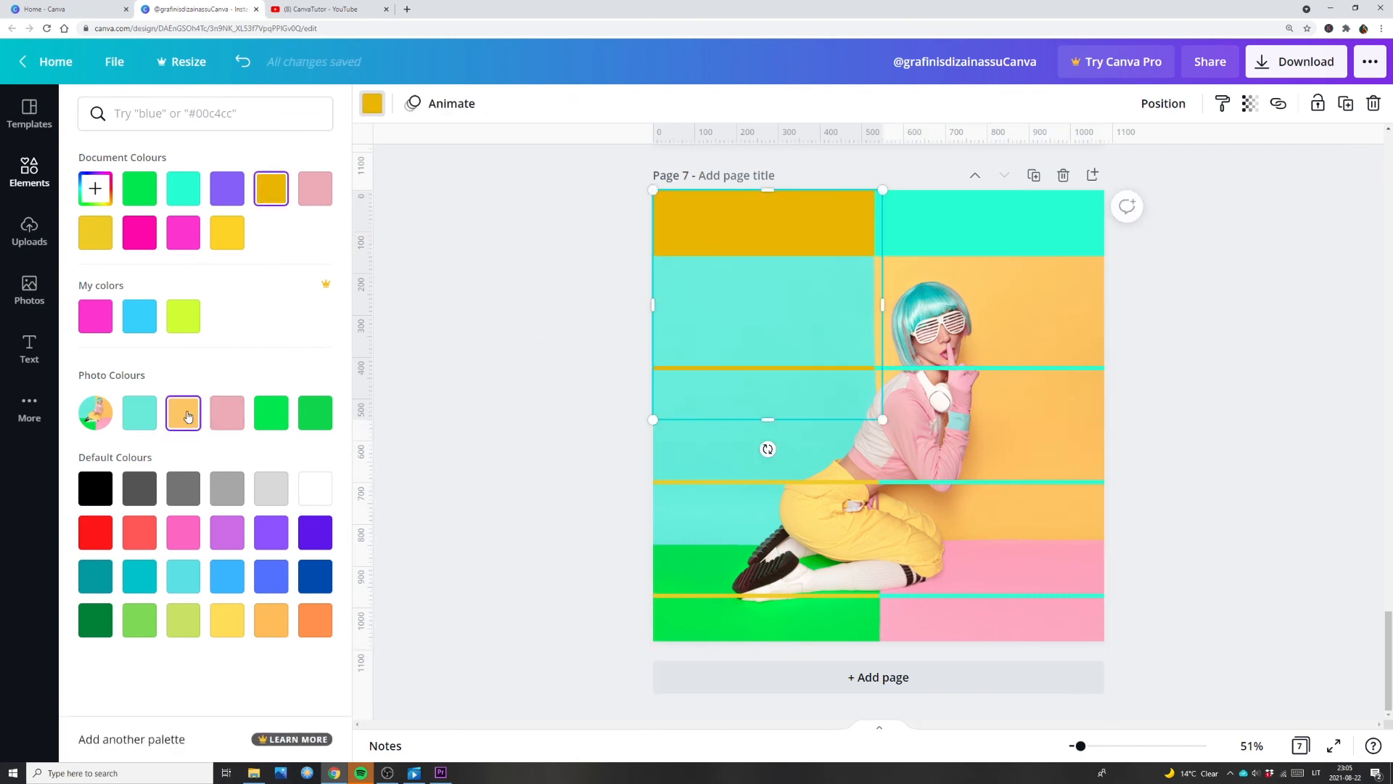
left_click(184, 413)
Step: Shift the photo grid up and recolour page 7's lower-right square bright green and its lower-left square light pink
left_click_drag(743, 583, 740, 429)
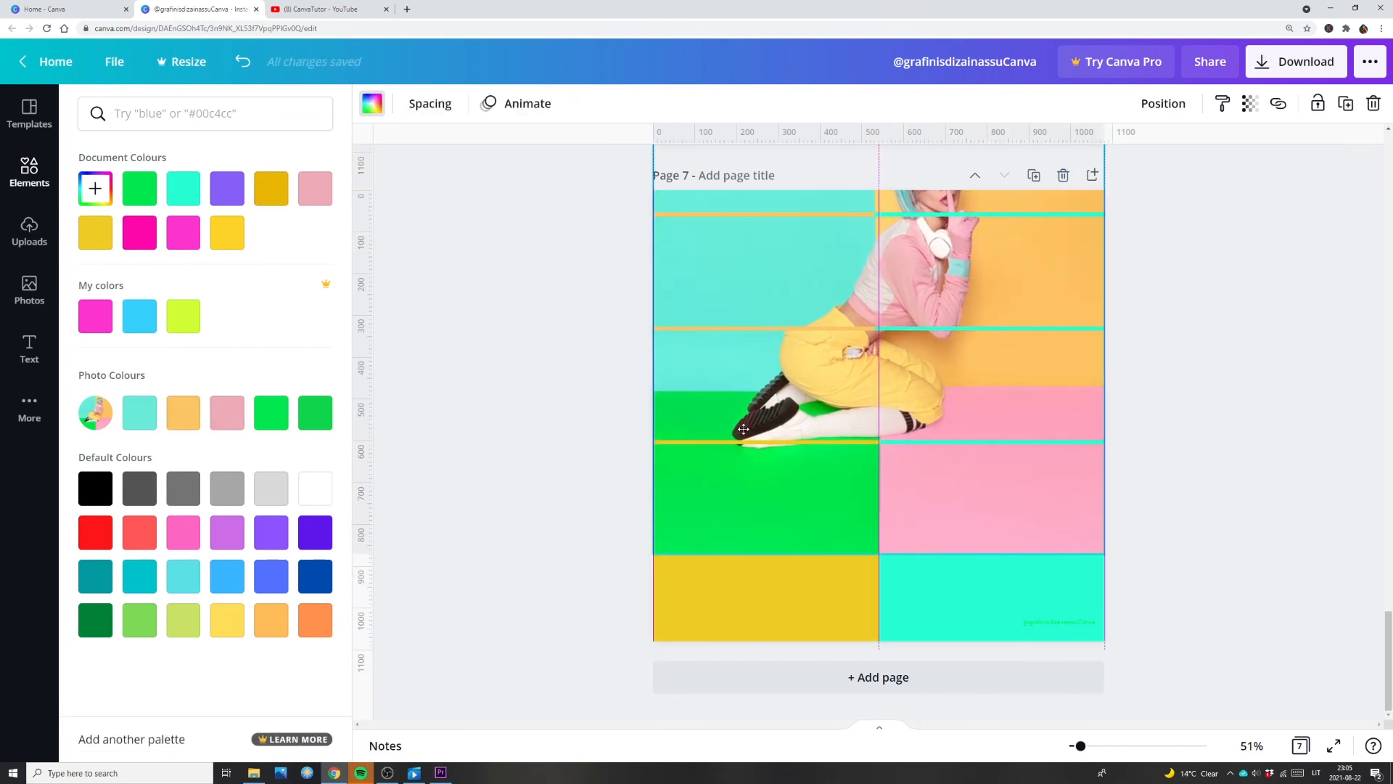
left_click(946, 603)
left_click(309, 419)
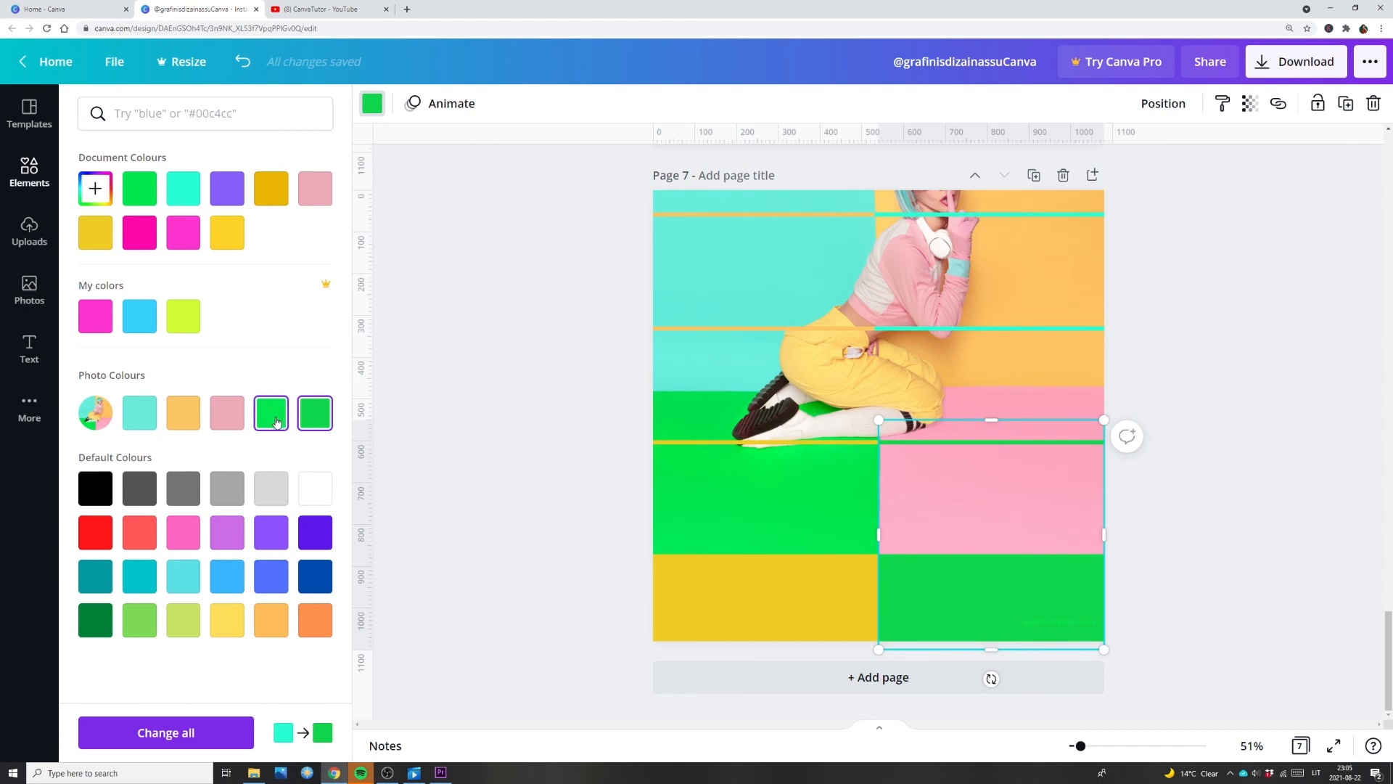
left_click(697, 631)
left_click(227, 413)
Step: Move the photo grid back down so it covers all of page 7
left_click(936, 526)
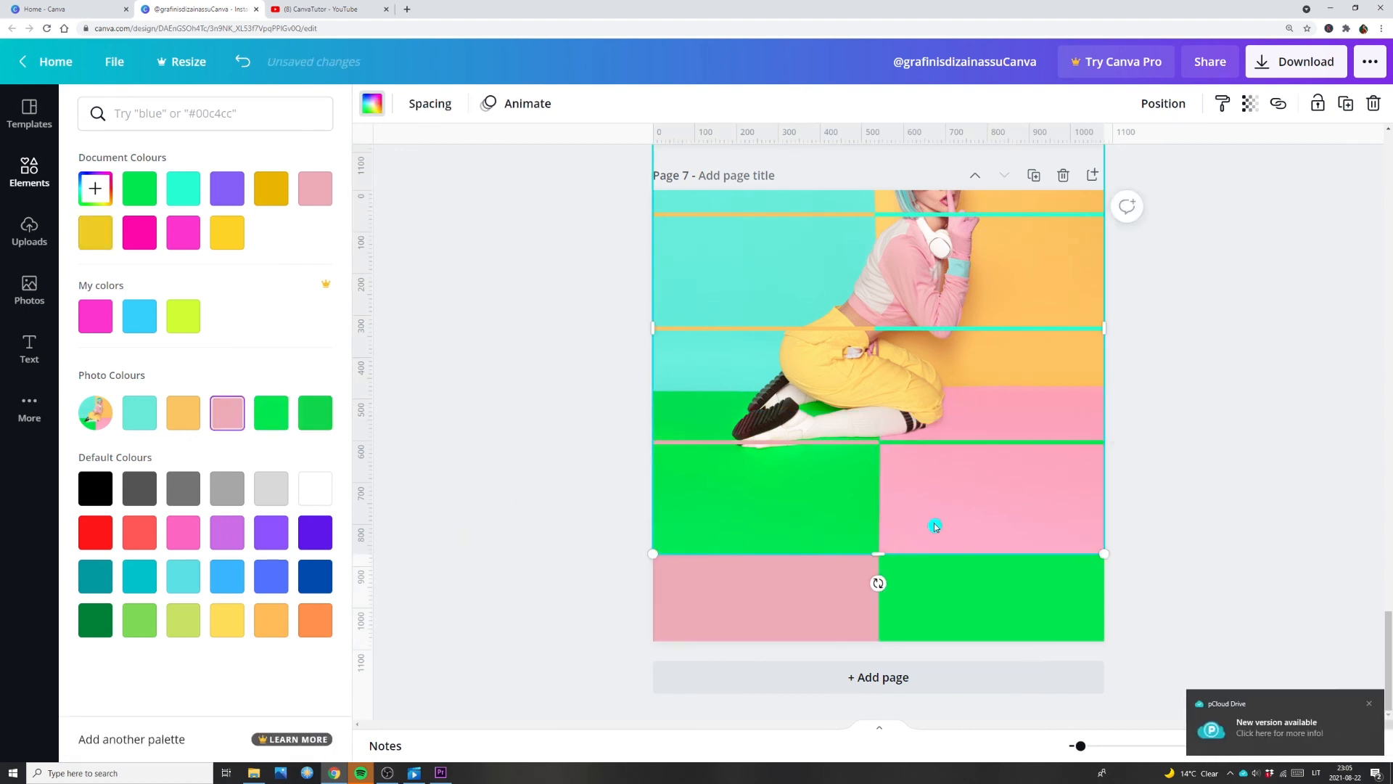
left_click_drag(936, 527, 925, 598)
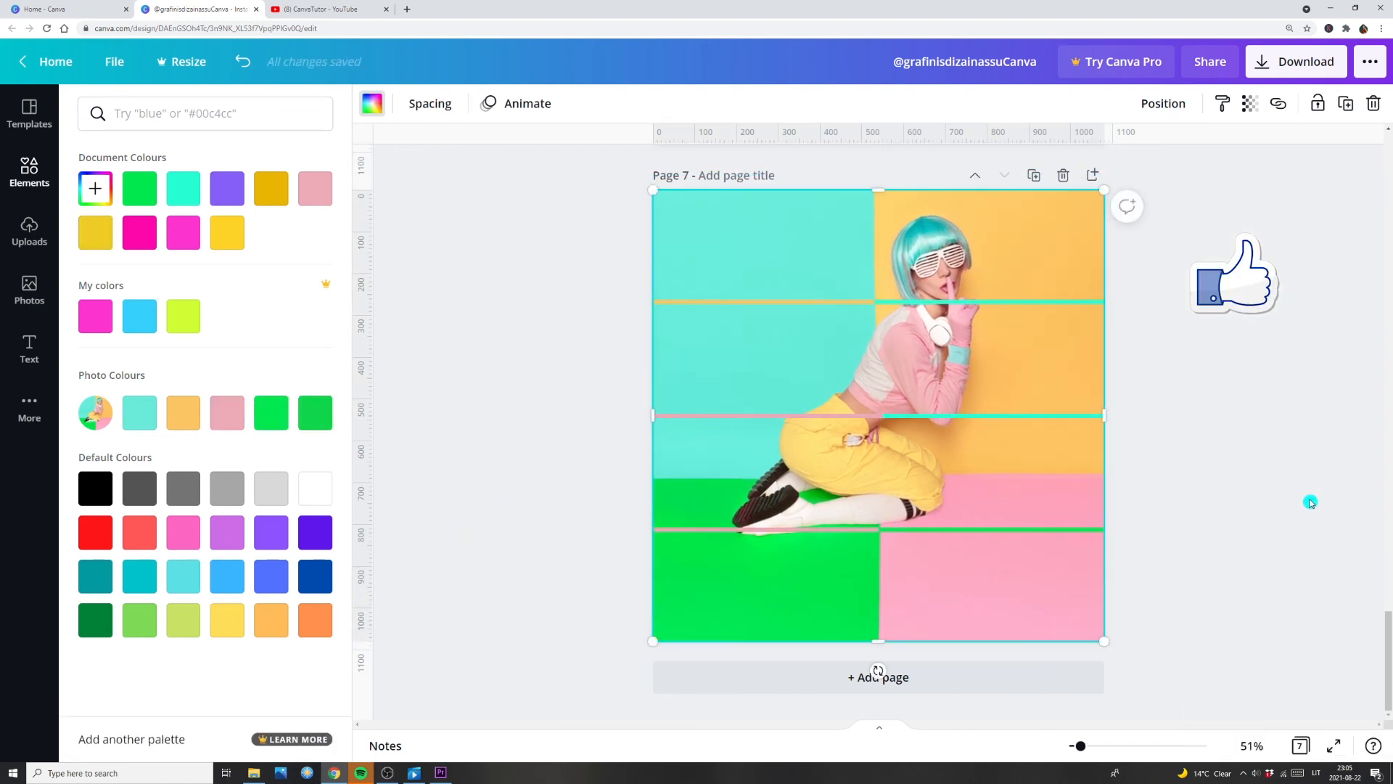
left_click(1310, 502)
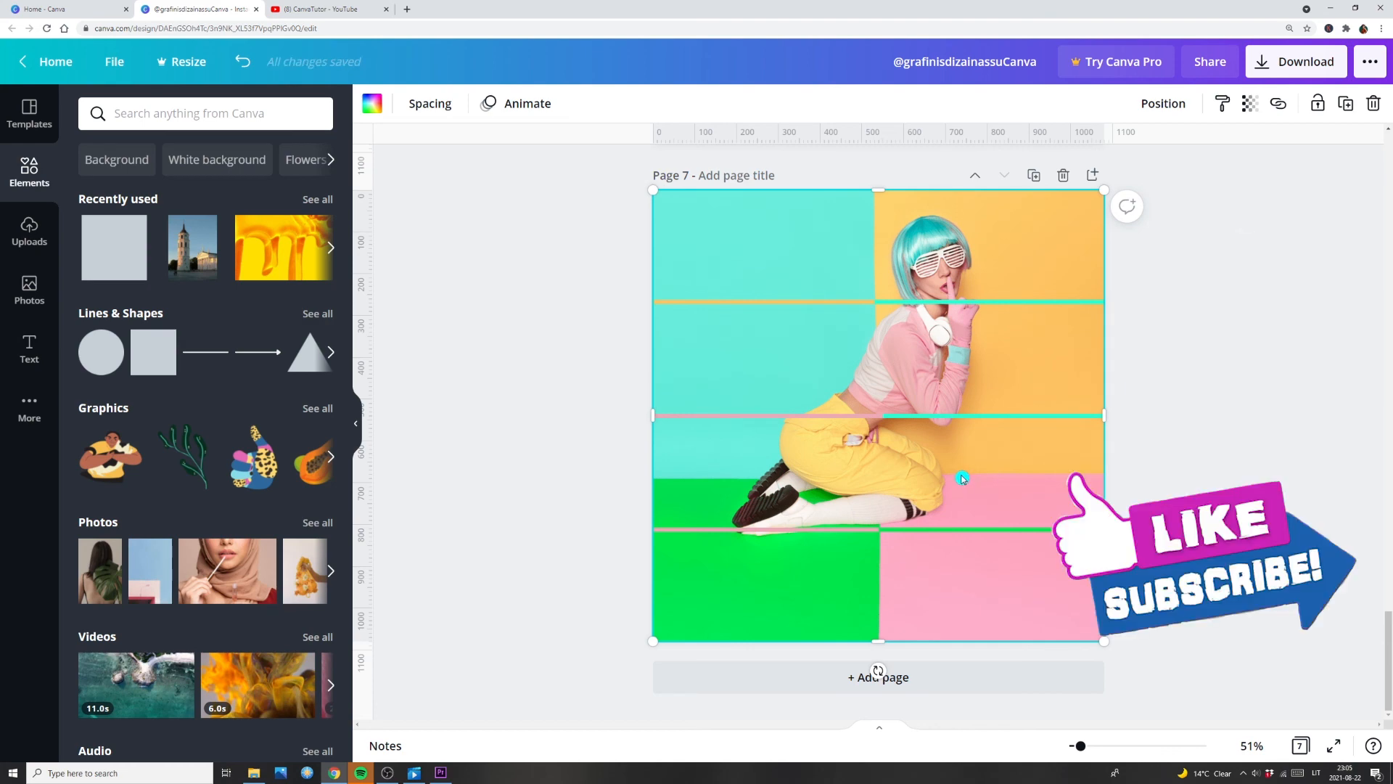